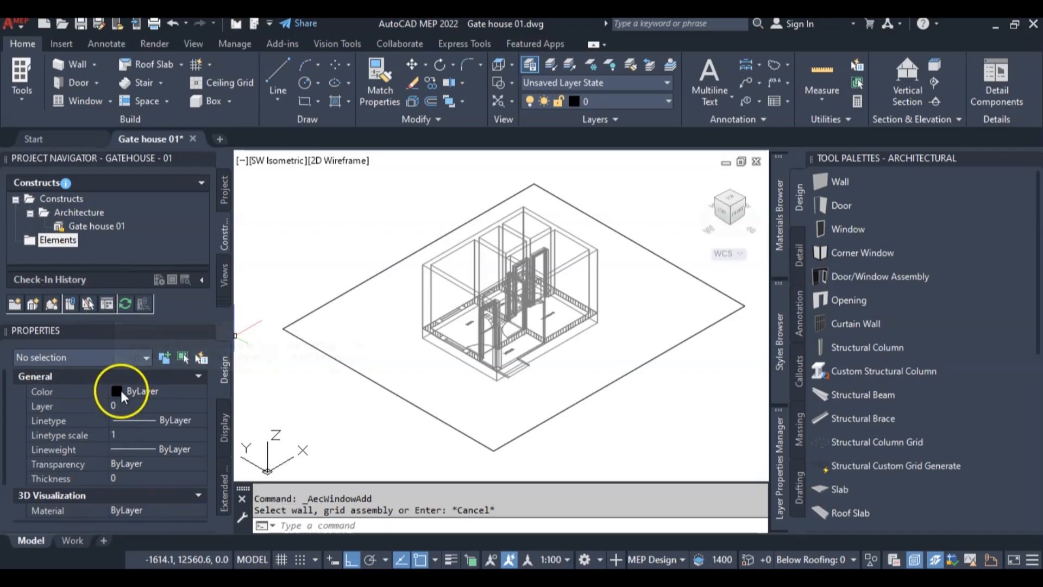
- Examine the window styles available in the content library and the dimension properties offered for a new window
scroll(106, 392, down, 2)
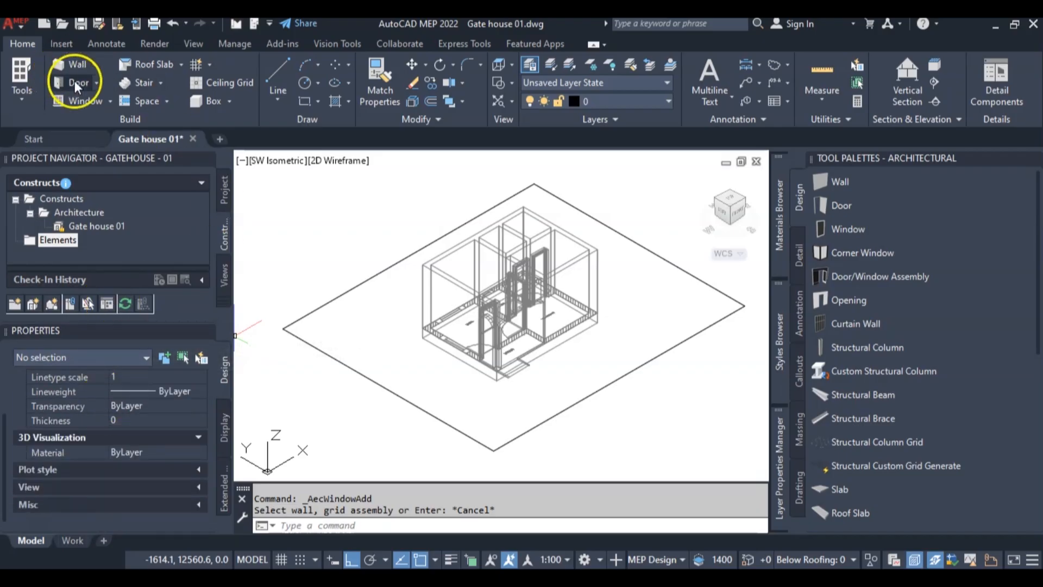
click(87, 101)
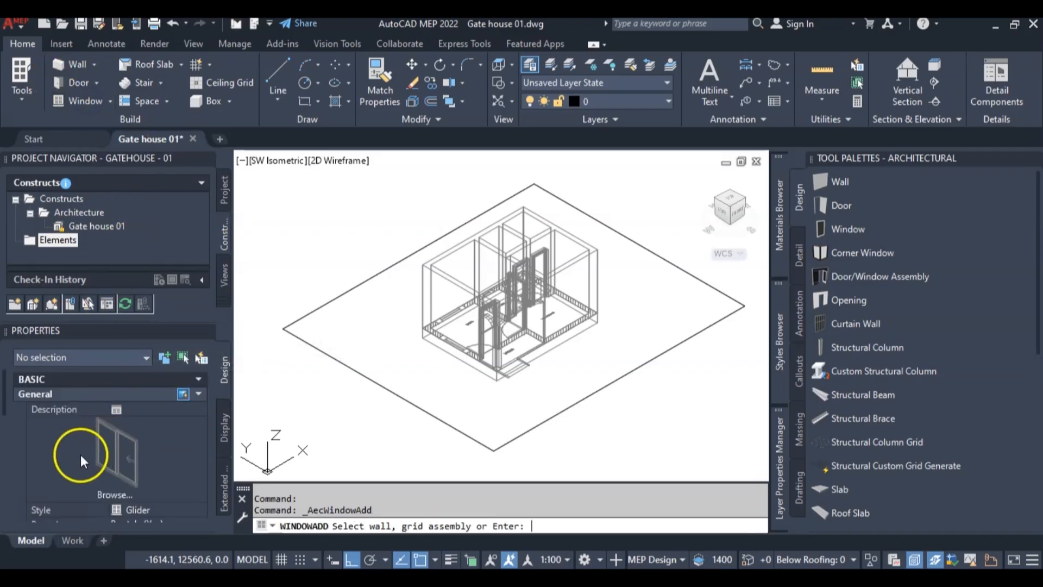
click(120, 455)
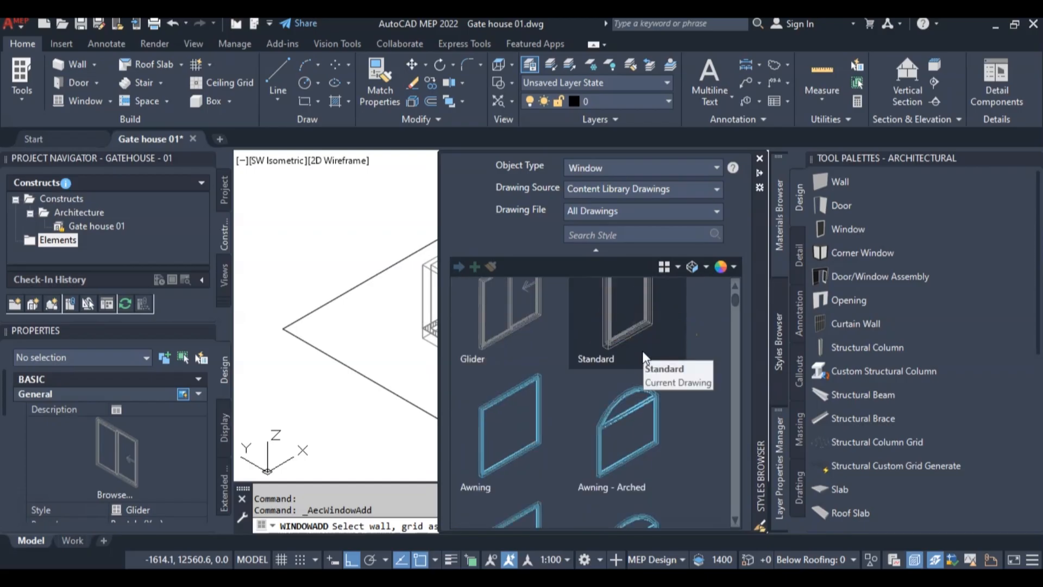
scroll(638, 391, down, 1)
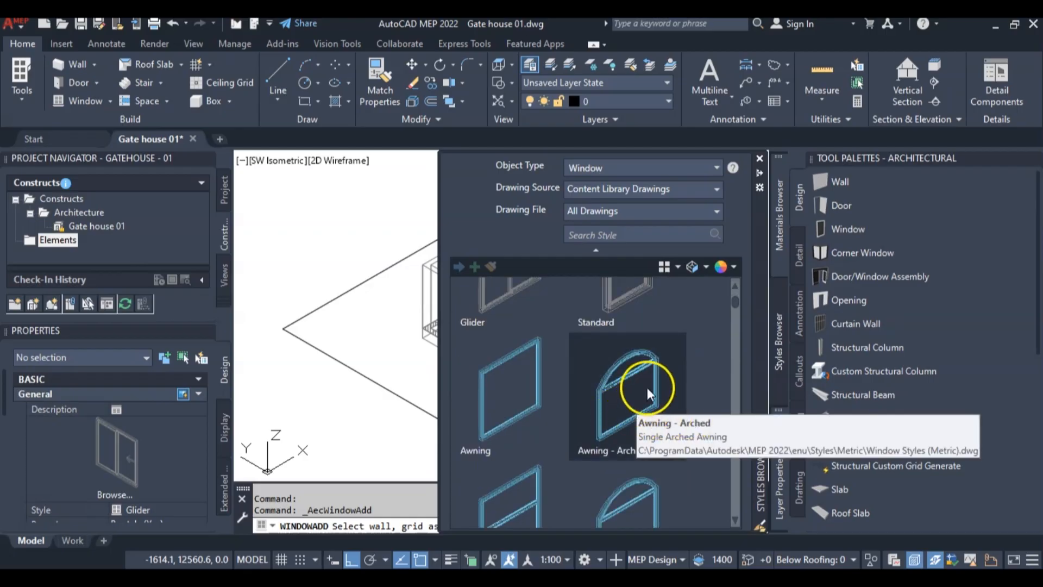
scroll(641, 391, down, 1)
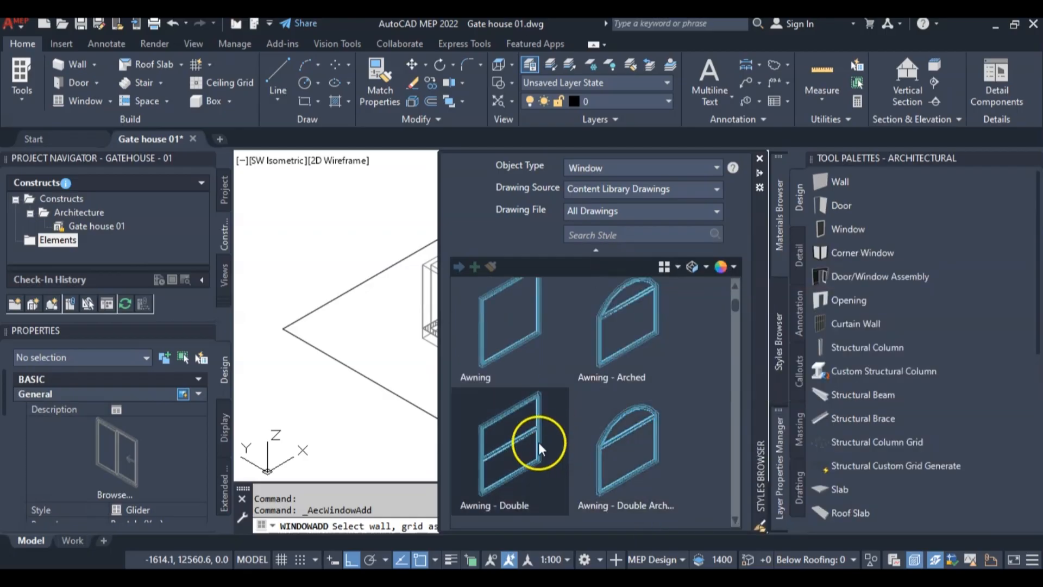
scroll(543, 442, down, 1)
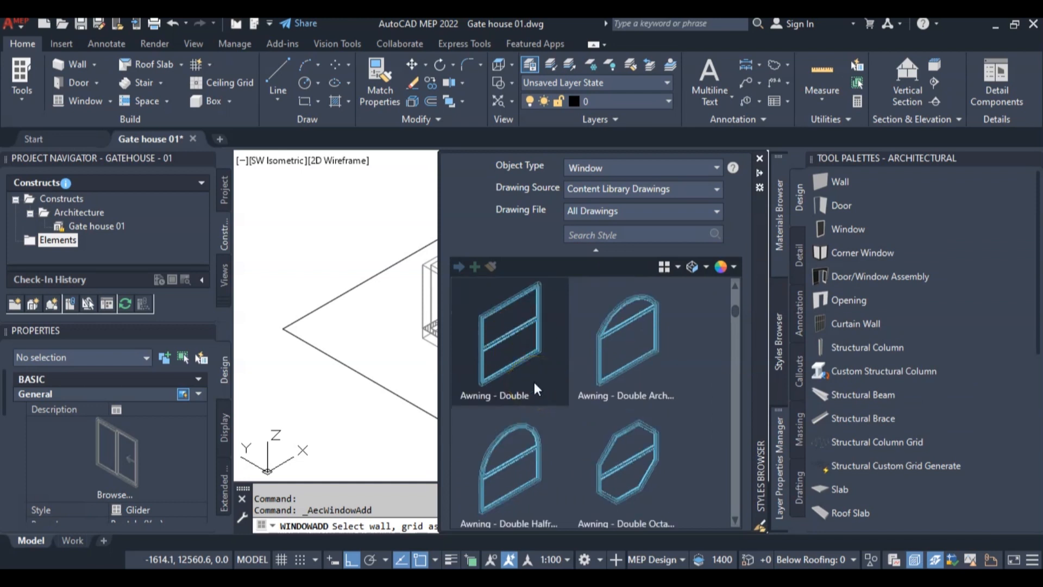
scroll(533, 383, down, 3)
scroll(534, 383, down, 3)
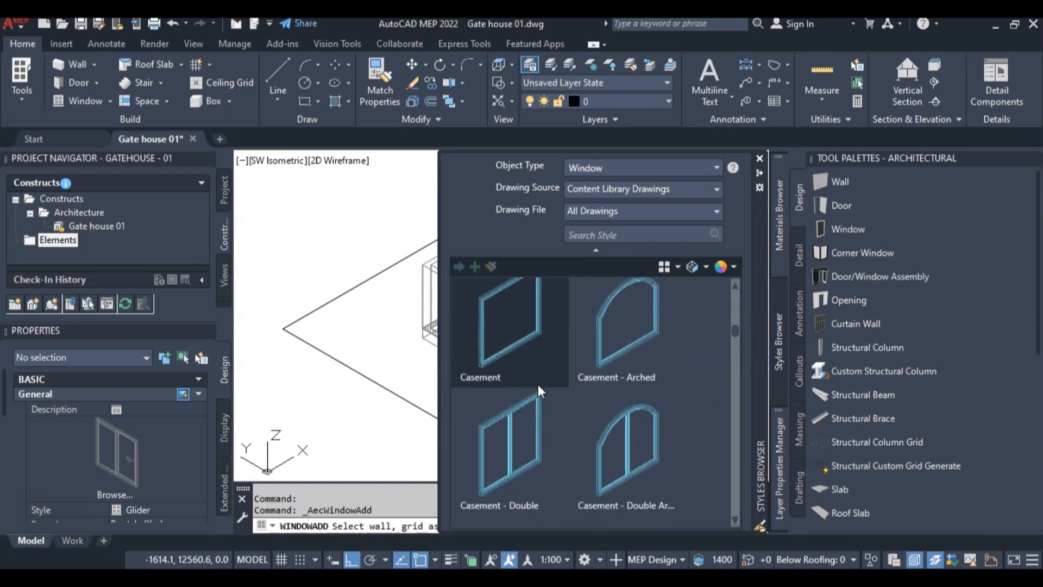
scroll(538, 383, down, 2)
click(530, 388)
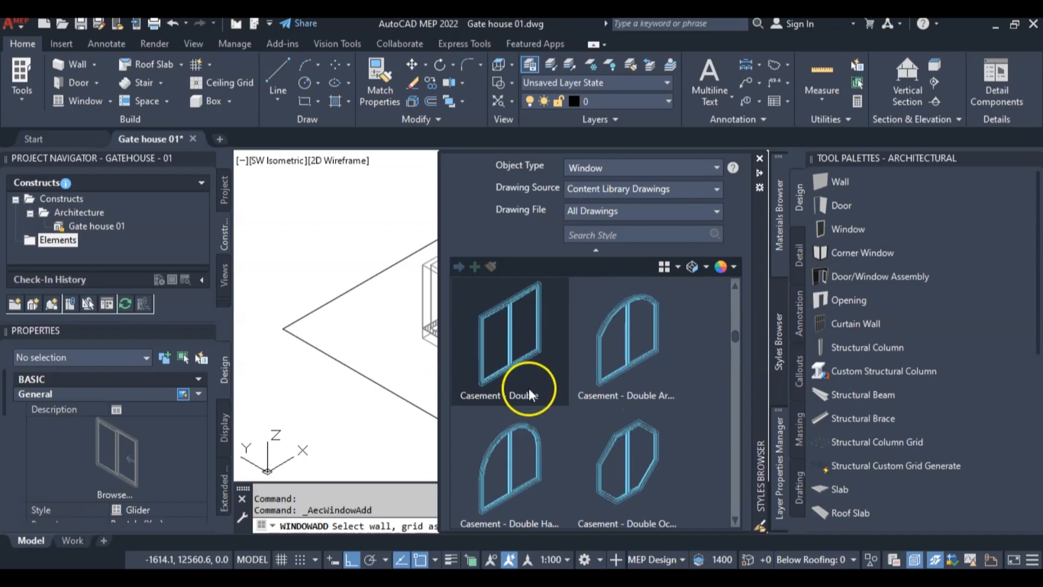
scroll(530, 389, down, 2)
scroll(542, 392, down, 1)
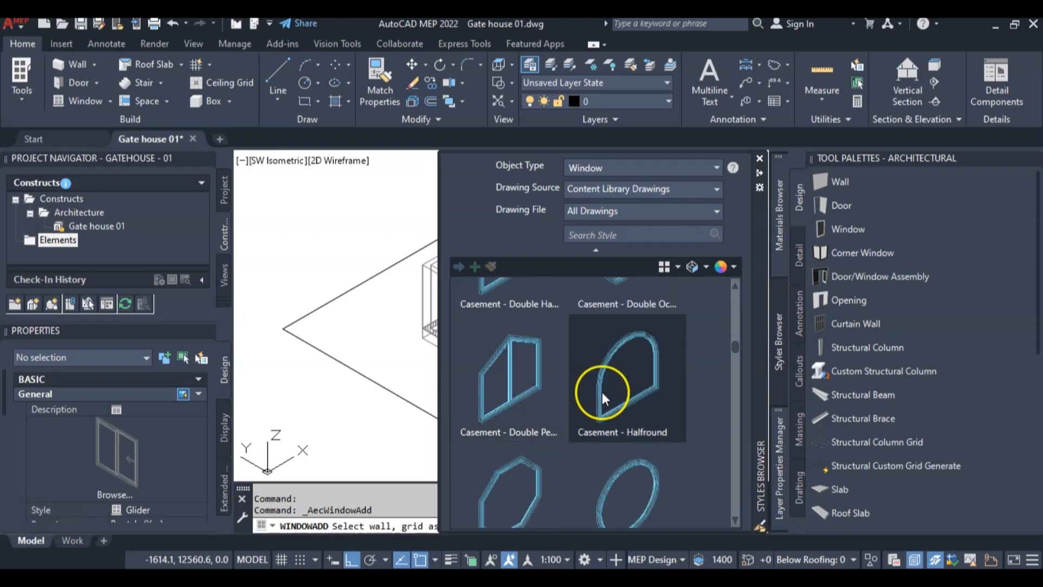
scroll(602, 392, down, 1)
scroll(602, 392, down, 1)
scroll(602, 392, down, 5)
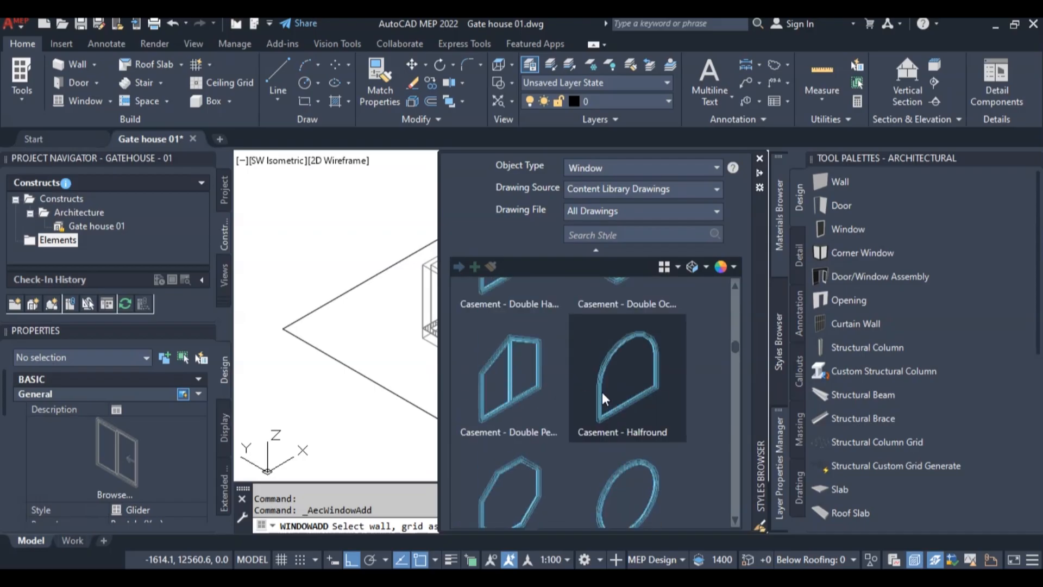
scroll(602, 392, up, 2)
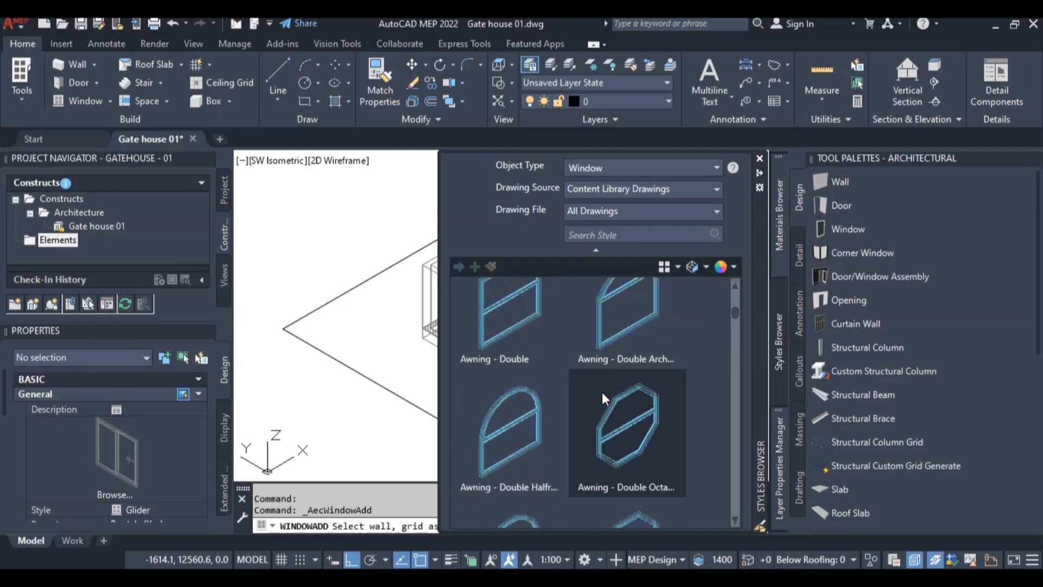
click(760, 158)
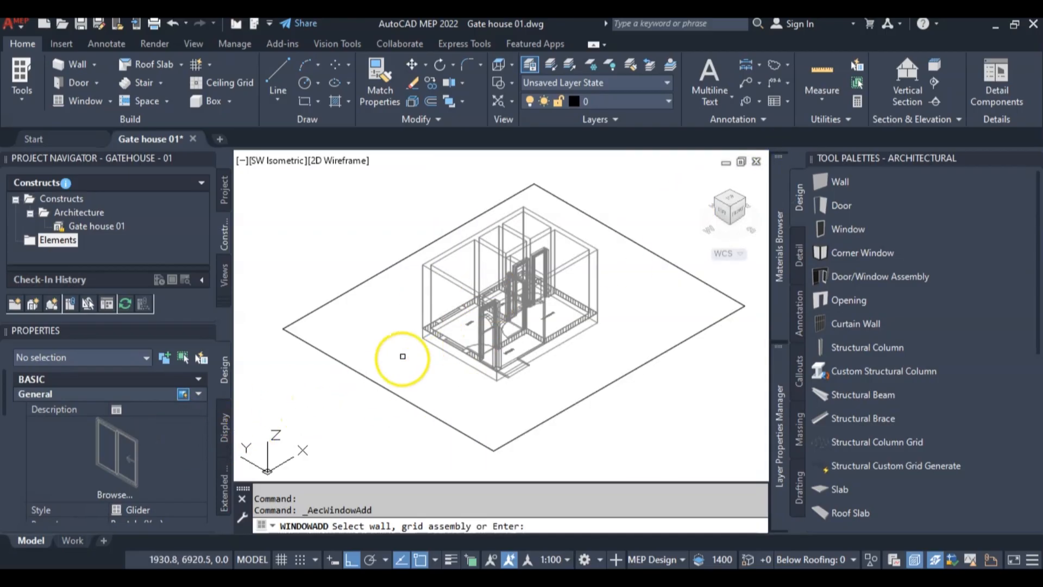
scroll(116, 461, down, 3)
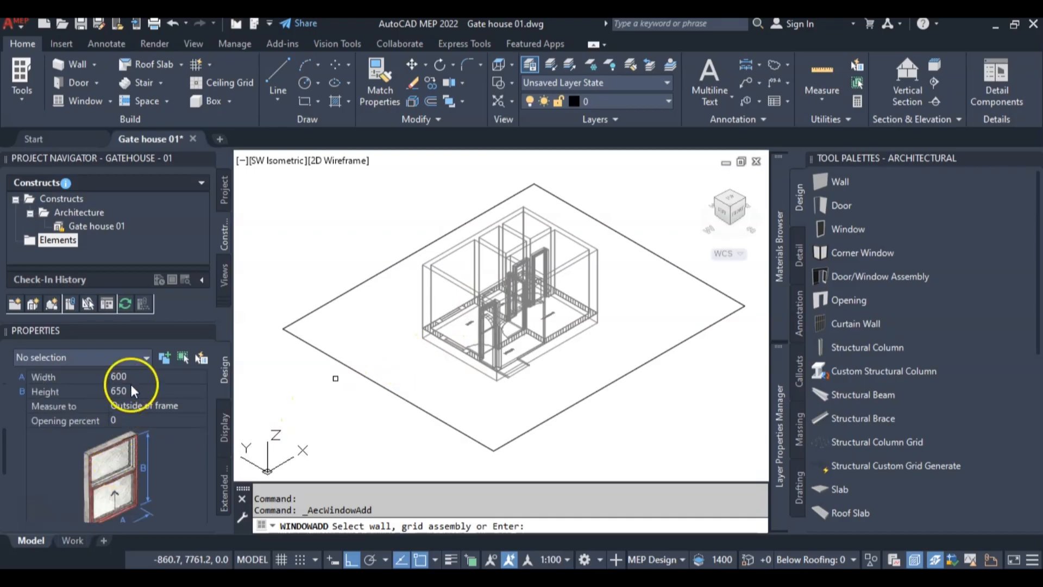
scroll(131, 384, up, 2)
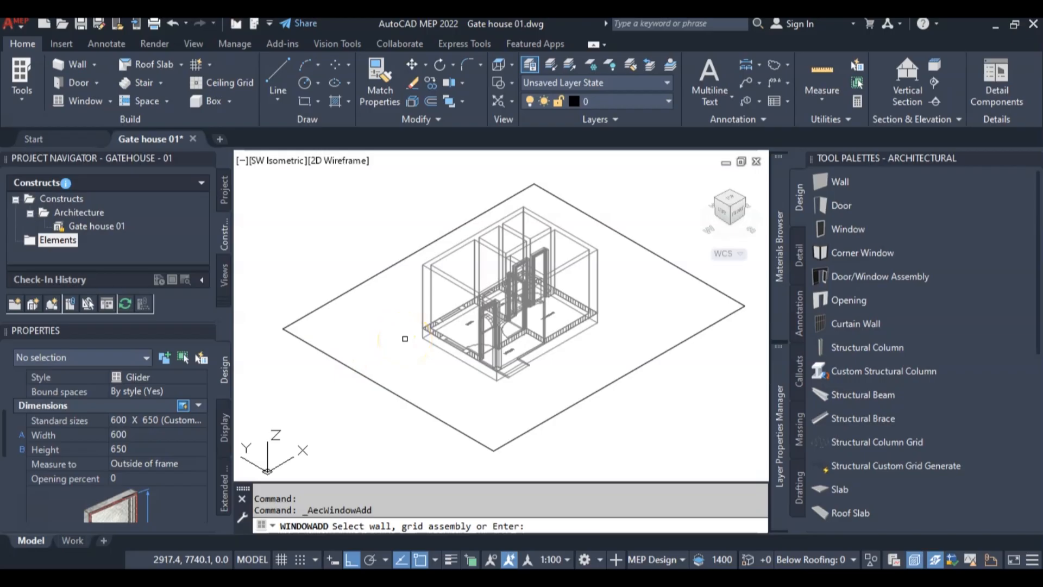
key(Escape)
- Measure the width of the window opening in the office wall that runs along the Y direction
scroll(429, 326, up, 5)
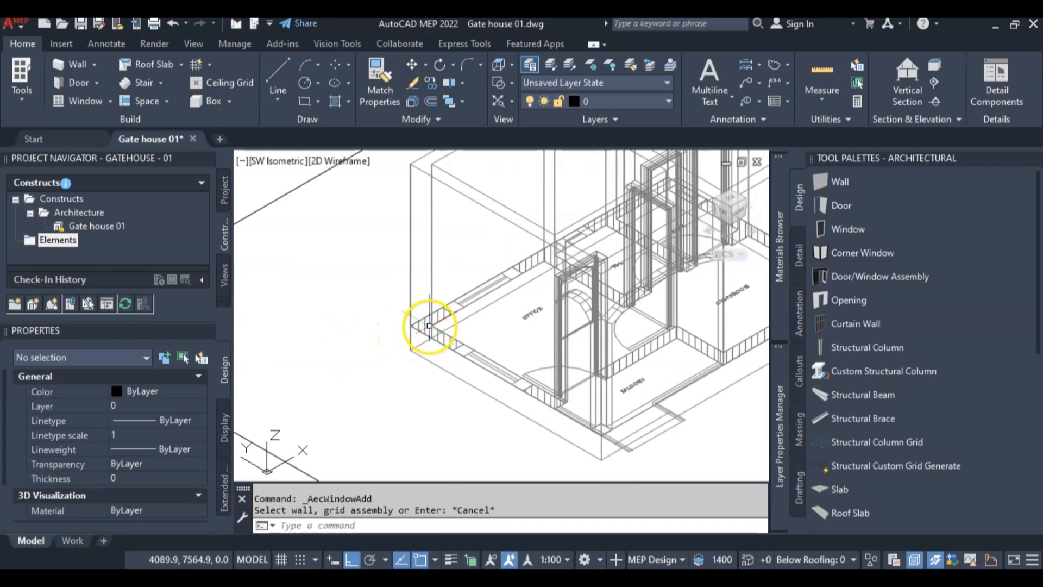
scroll(429, 326, up, 2)
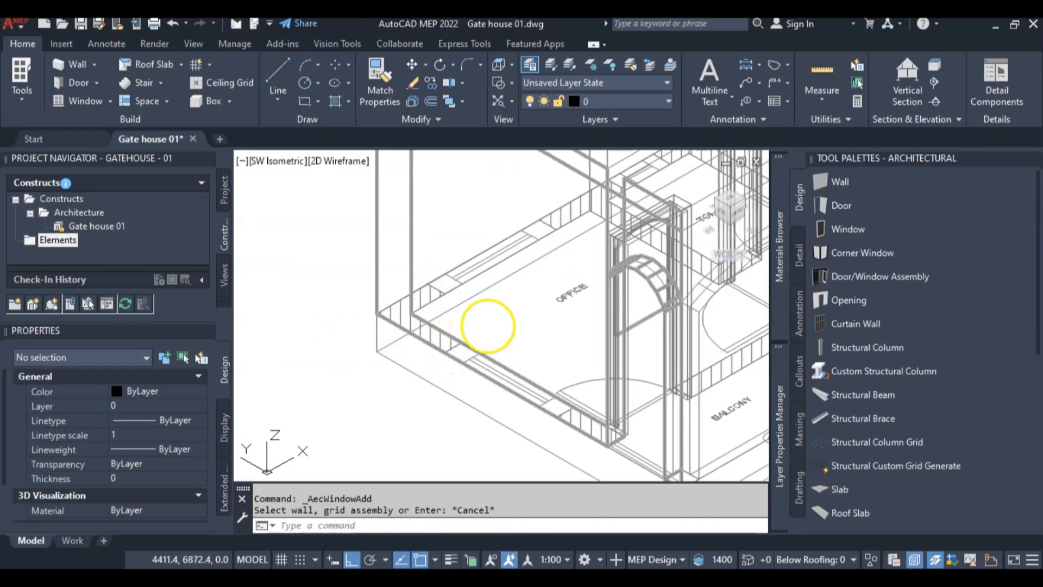
text(d)
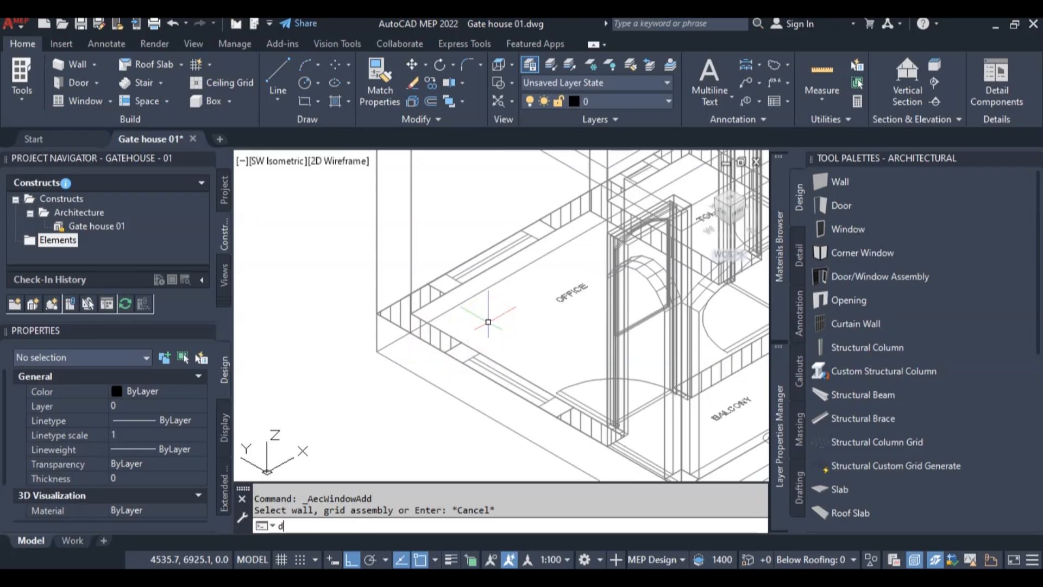
text(i)
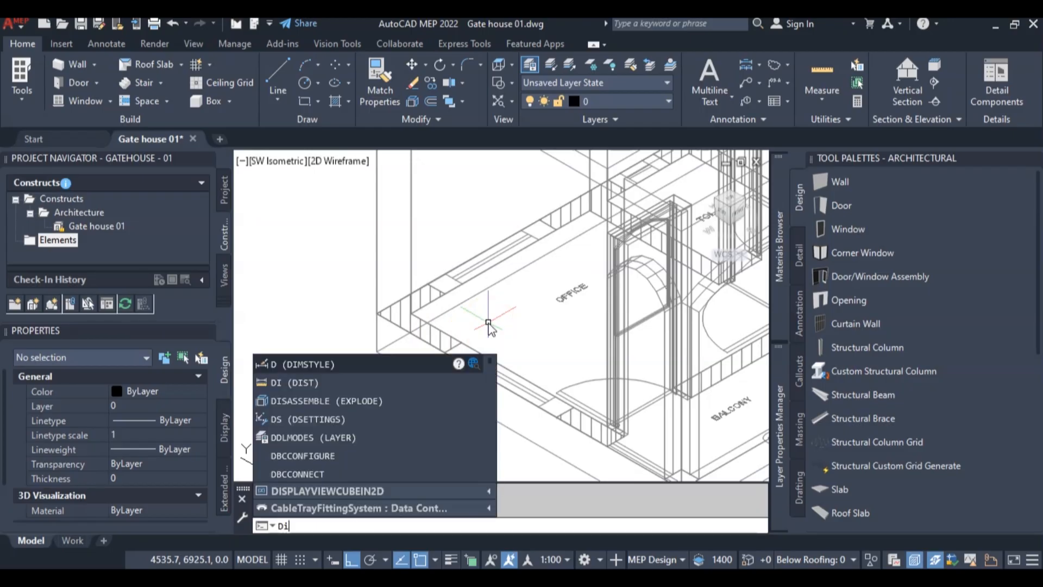
key(Return)
scroll(487, 322, up, 3)
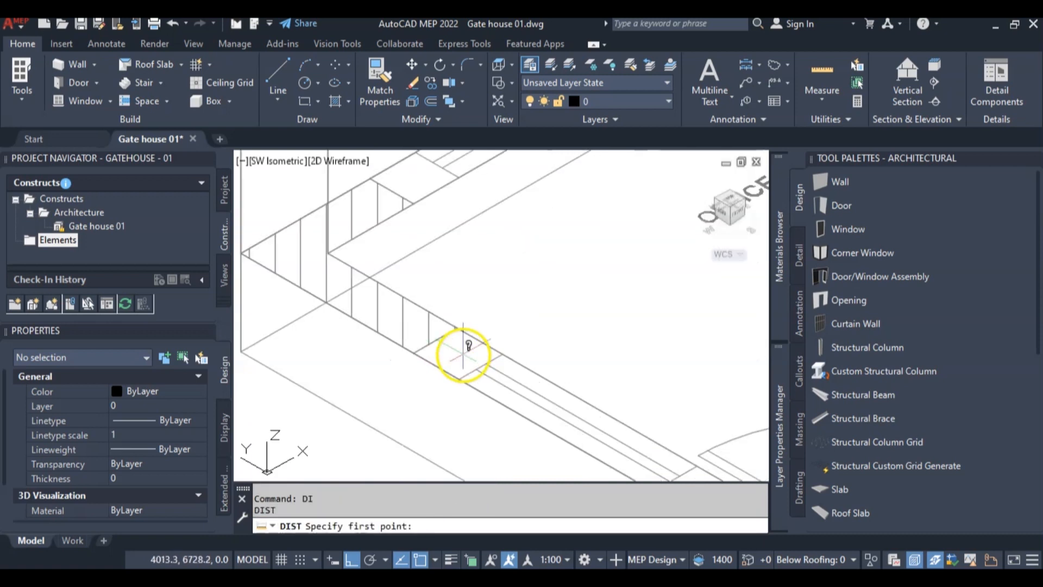
click(457, 325)
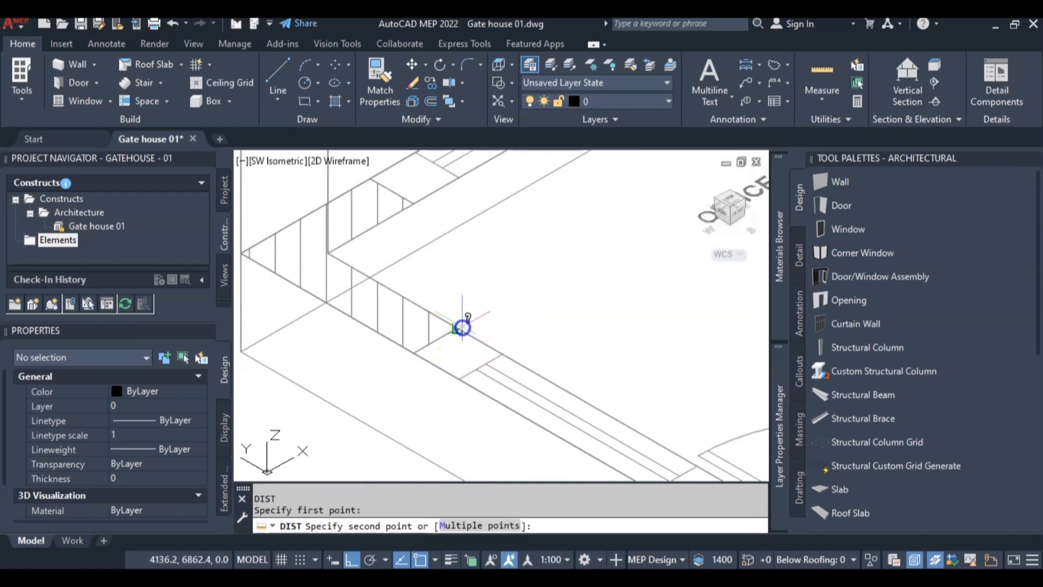
scroll(463, 323, down, 4)
scroll(524, 372, up, 5)
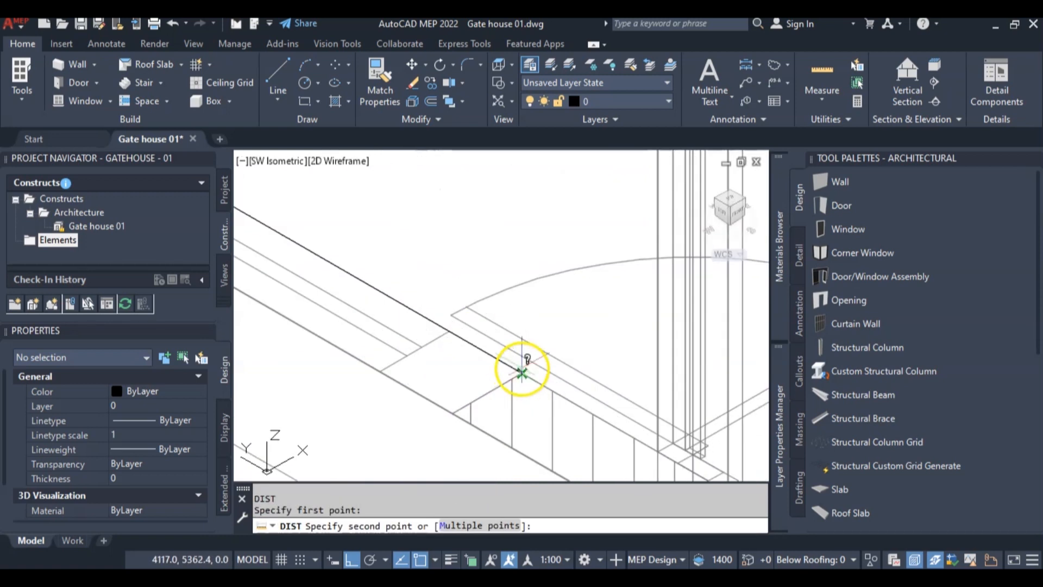
click(521, 371)
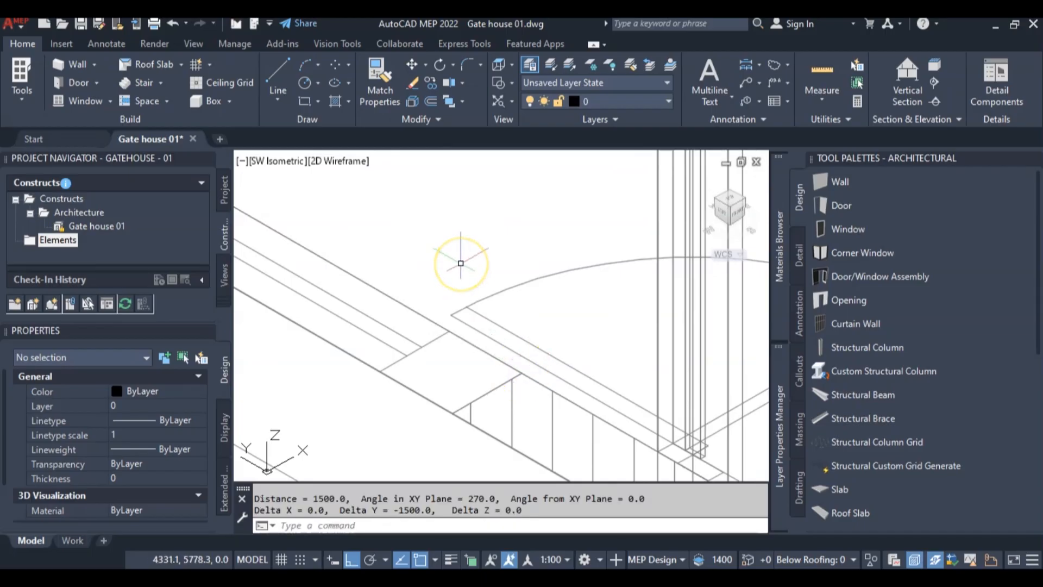
- Measure the width of the window opening in the office wall that runs along the X direction
scroll(460, 263, down, 6)
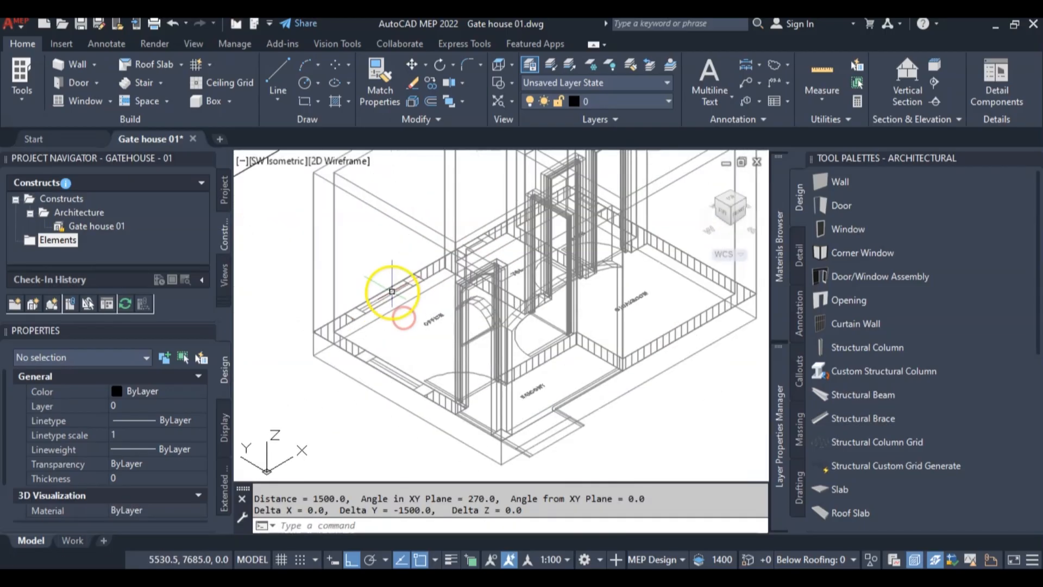
scroll(392, 291, up, 2)
text(DIST)
key(Return)
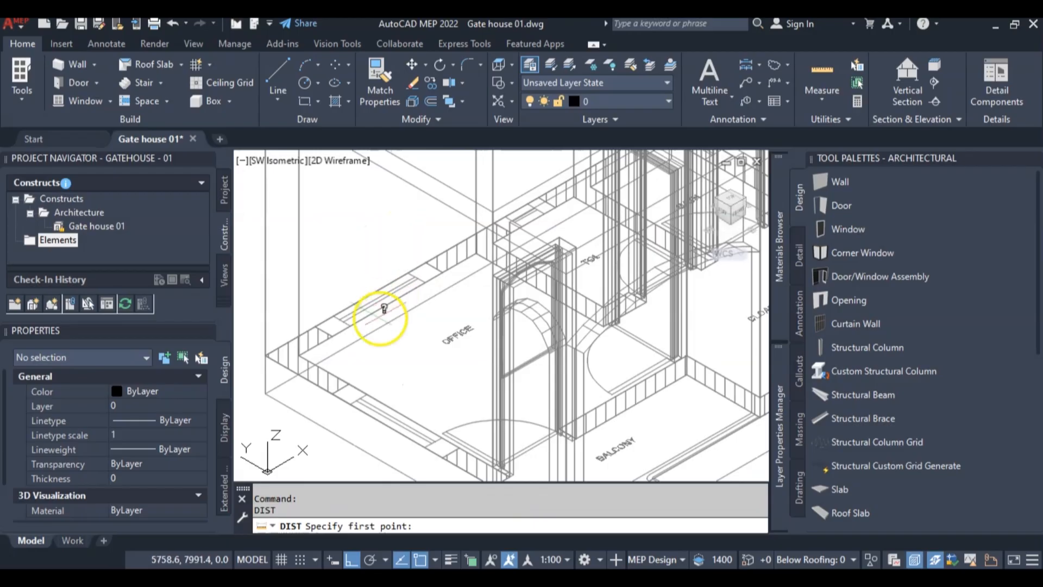
scroll(337, 331, up, 3)
click(332, 327)
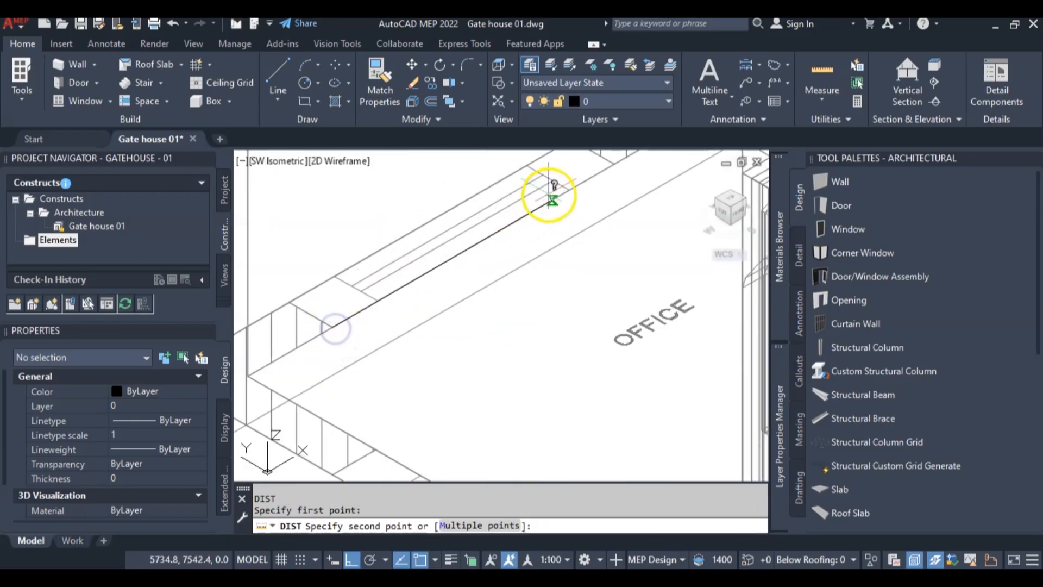
middle_drag(552, 186, 422, 288)
click(484, 257)
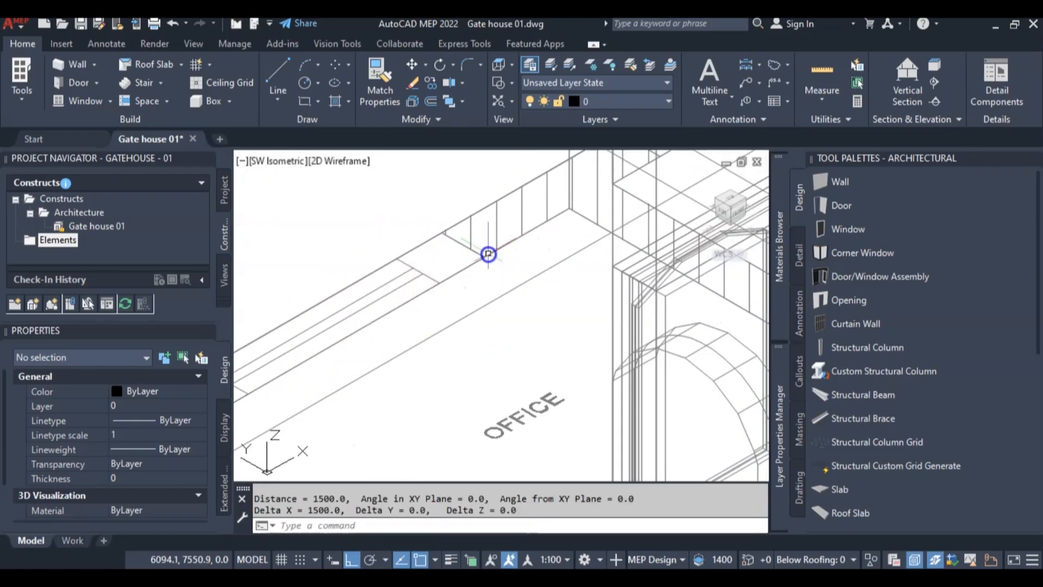
- Start a new Glider window and set its width to 1500 and its height to 1250
scroll(494, 259, down, 4)
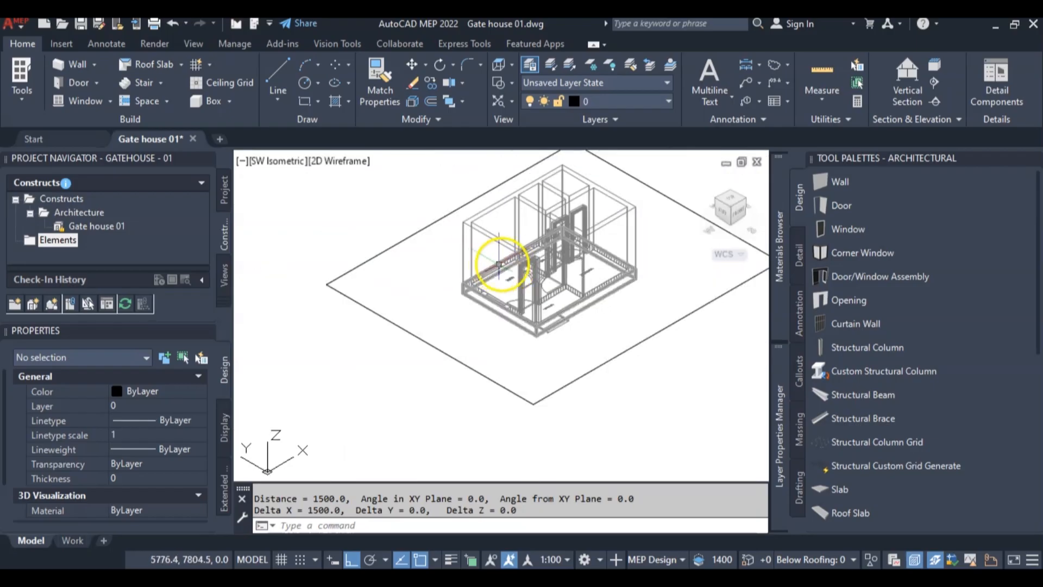
click(88, 102)
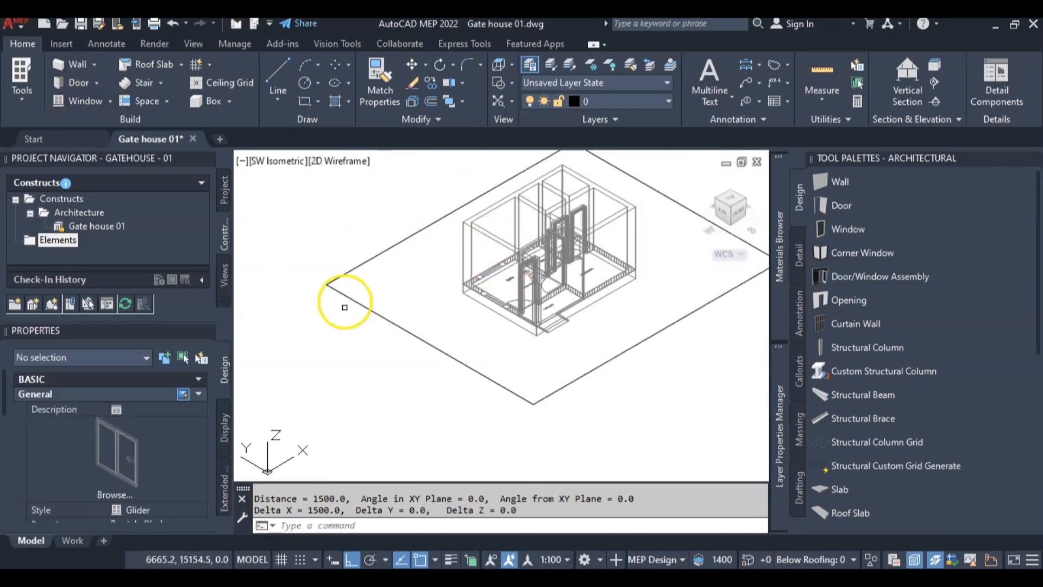
scroll(103, 475, down, 3)
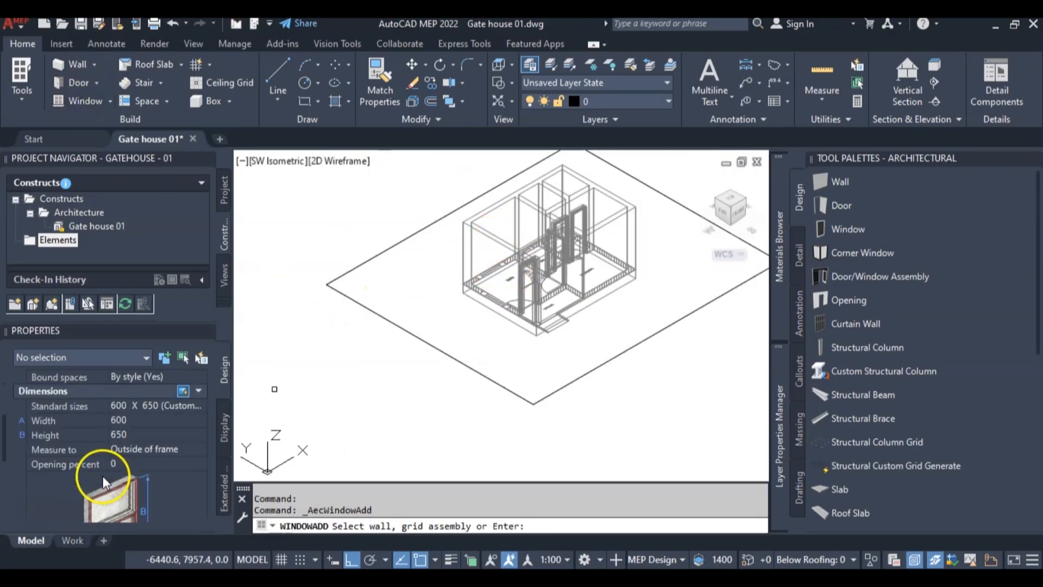
click(132, 421)
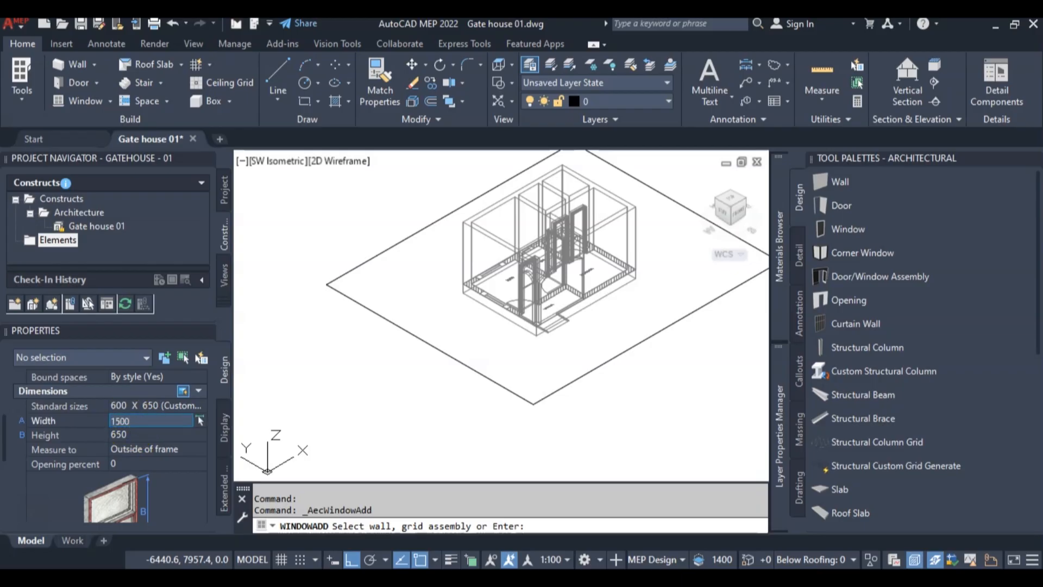
click(133, 430)
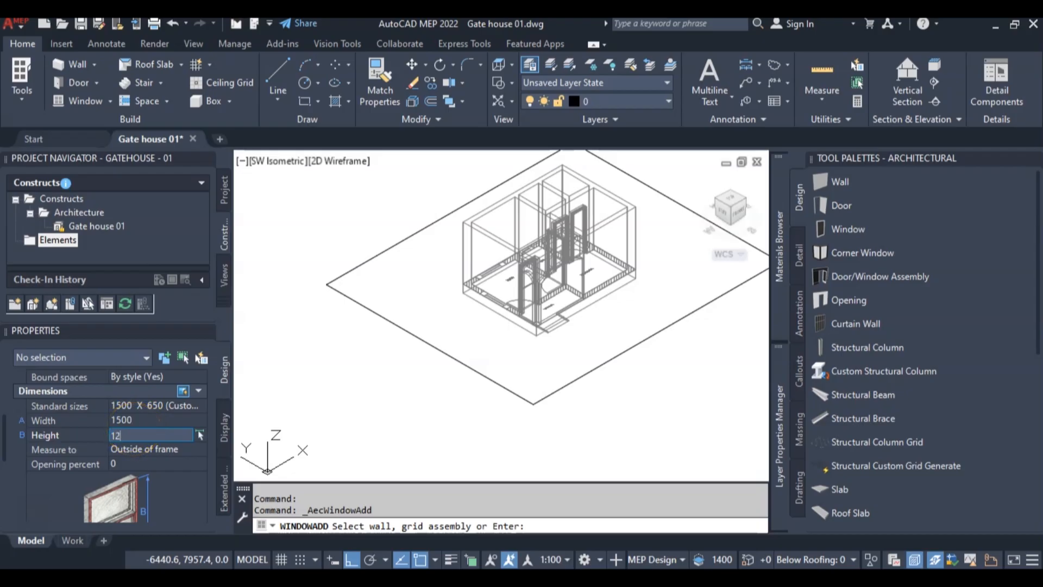
text(1250)
key(Tab)
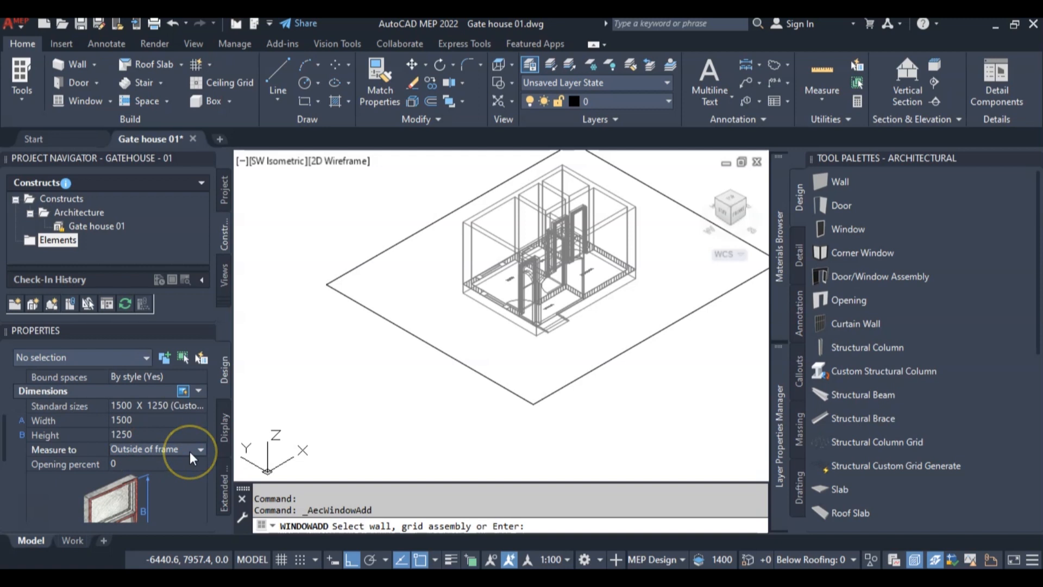
- Set the new window's sill height to 1000
scroll(179, 456, down, 5)
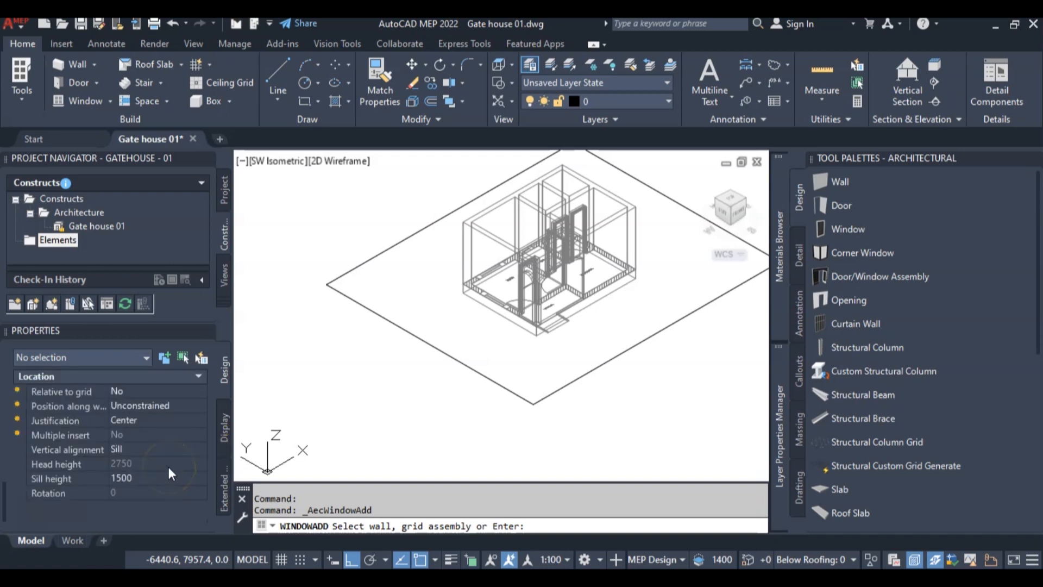
click(137, 476)
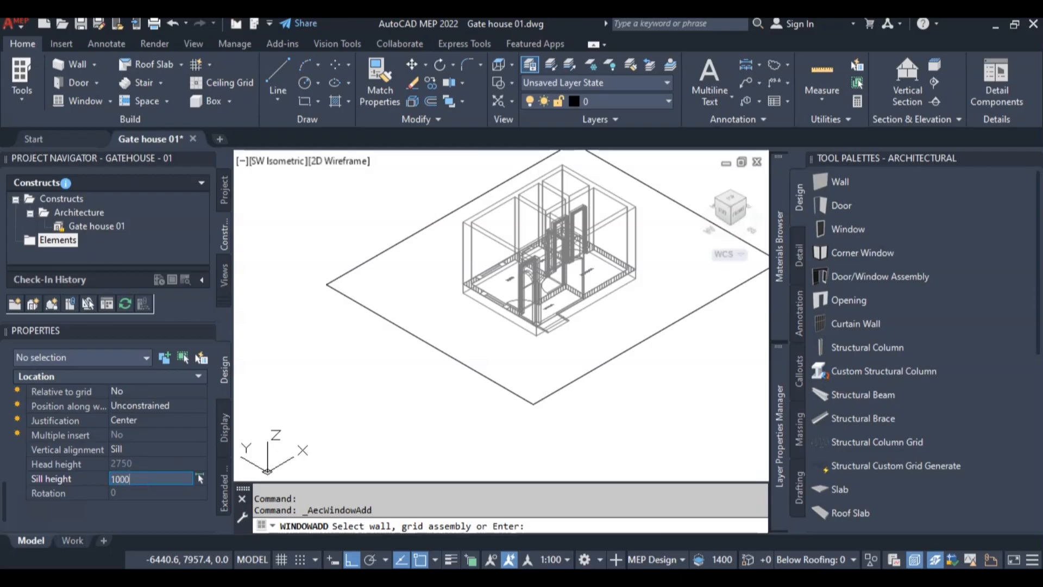
key(Return)
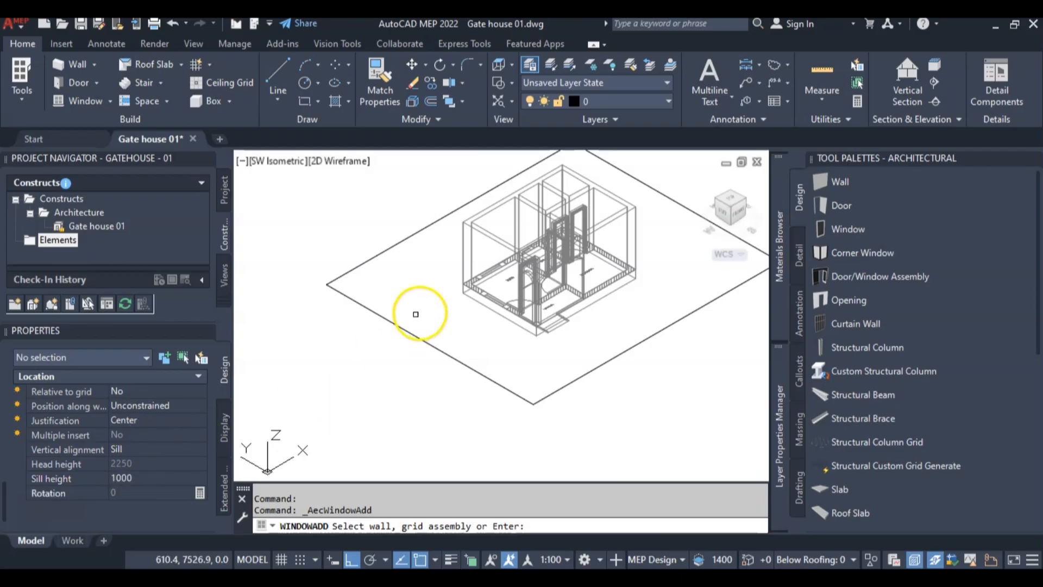
- Insert the 1500 x 1250 window in the office's Y-direction wall, snapping it to the endpoint of the plan's window opening
click(490, 230)
scroll(489, 271, up, 5)
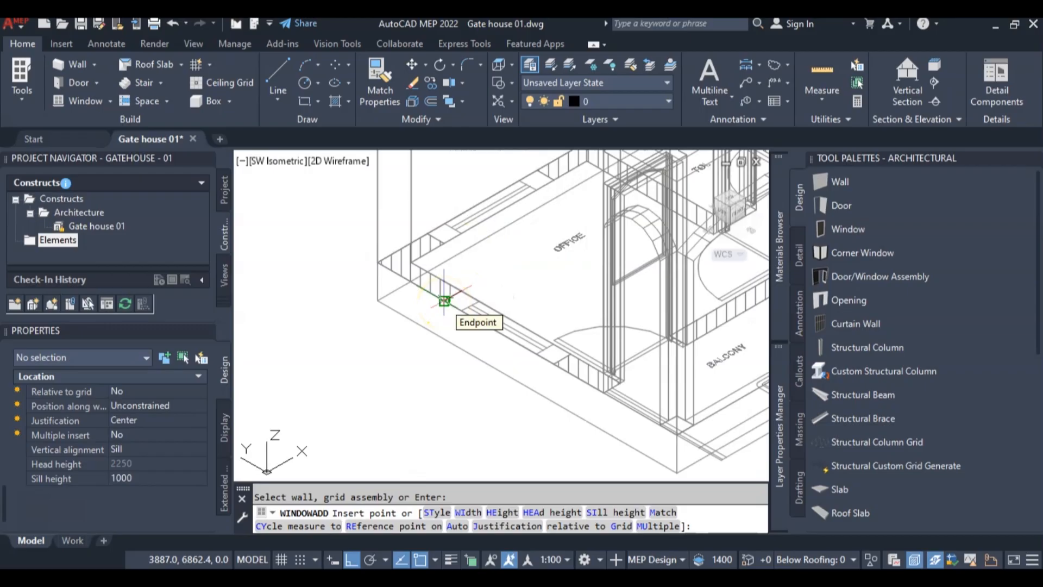
click(444, 300)
scroll(478, 296, down, 3)
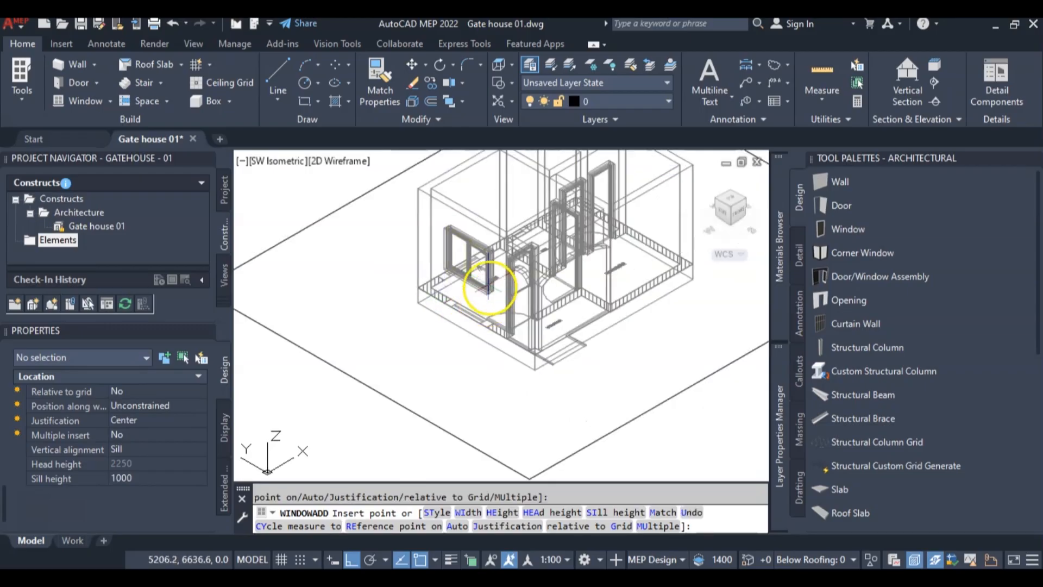
- Try to insert a window in the office's X-direction wall at the opening's endpoint nearest the building's outer corner
scroll(484, 288, up, 4)
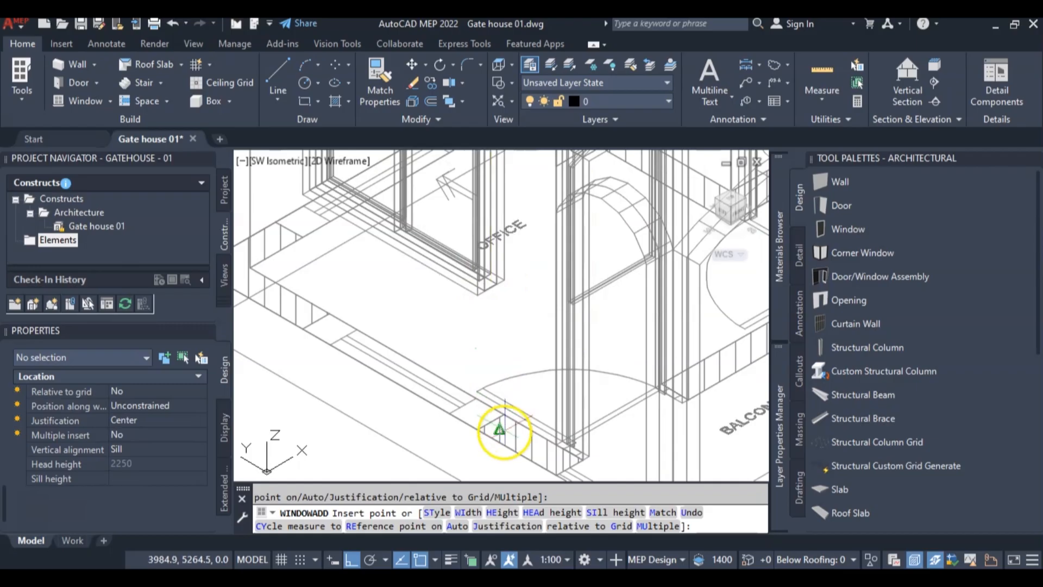
scroll(462, 380, down, 3)
scroll(394, 244, up, 3)
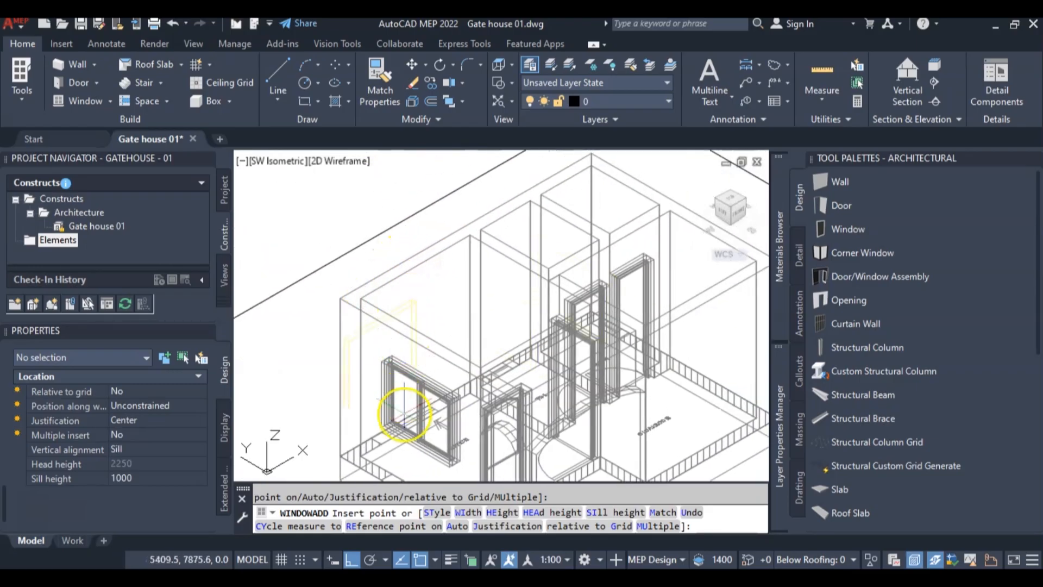
scroll(383, 449, up, 4)
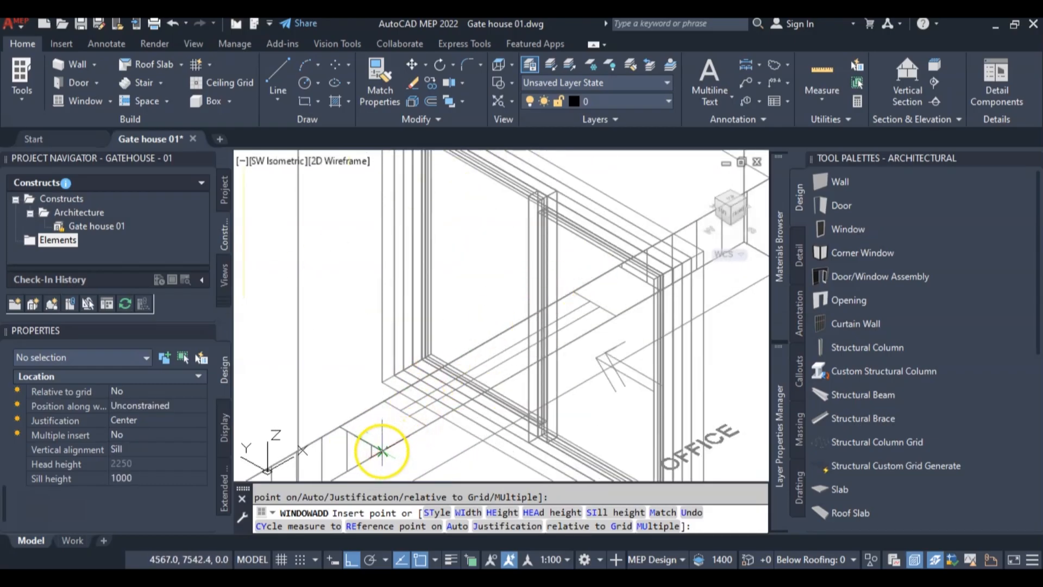
scroll(380, 449, down, 3)
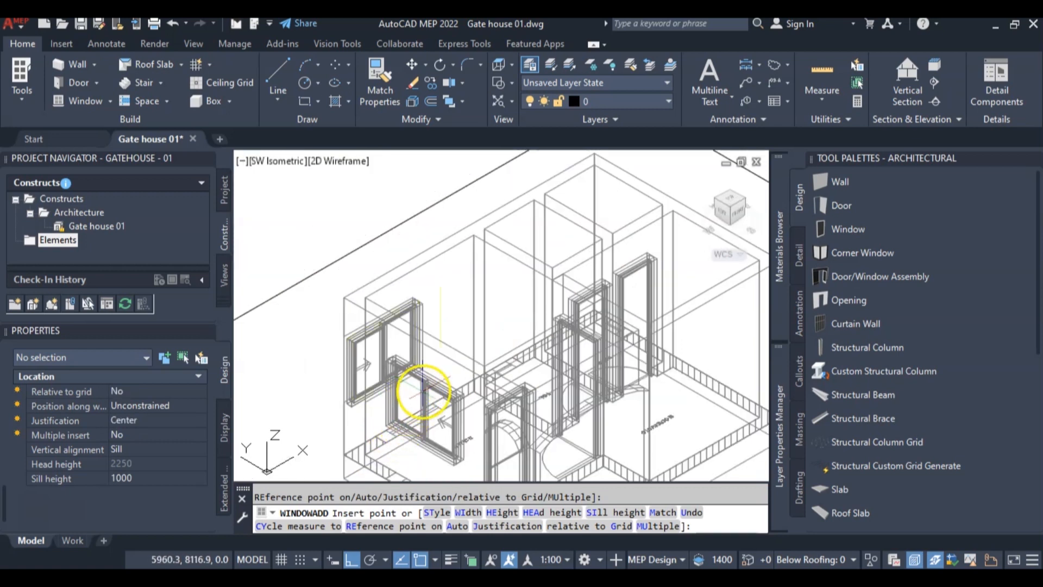
- Insert the 1500 x 1250 window in the office's X-direction wall at the opening's endpoint farthest from the outer corner, and finish placing windows
scroll(437, 394, up, 5)
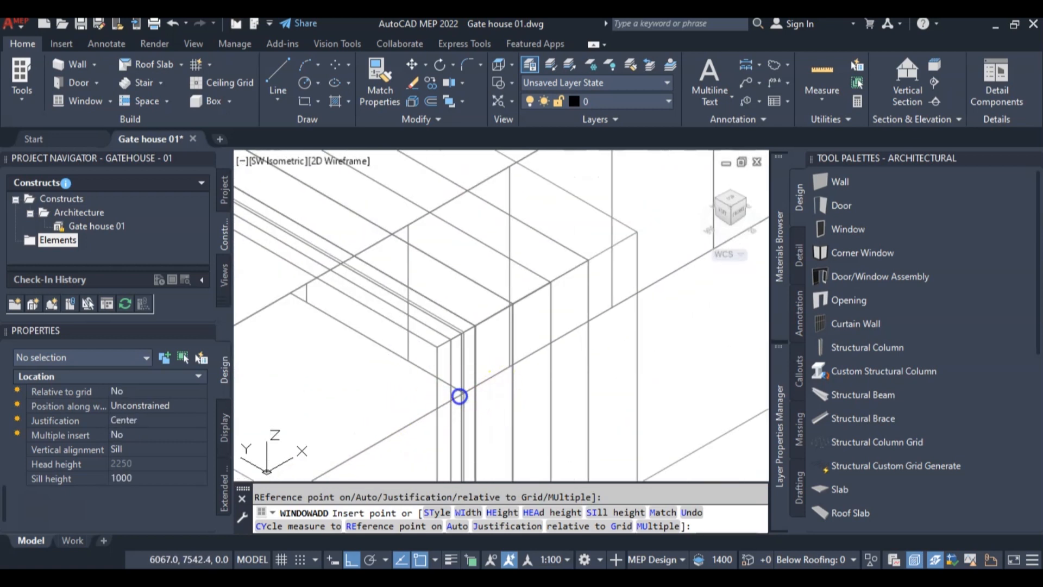
scroll(495, 378, down, 2)
scroll(497, 367, down, 3)
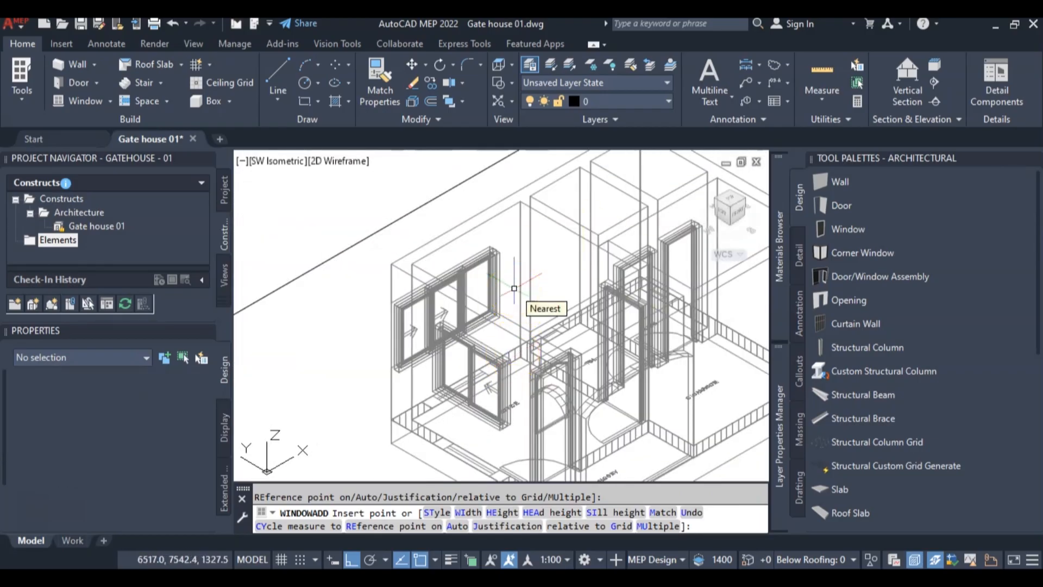
key(Escape)
- Delete the misplaced window nearest the outer corner in the office's X-direction wall
scroll(432, 279, up, 3)
click(414, 309)
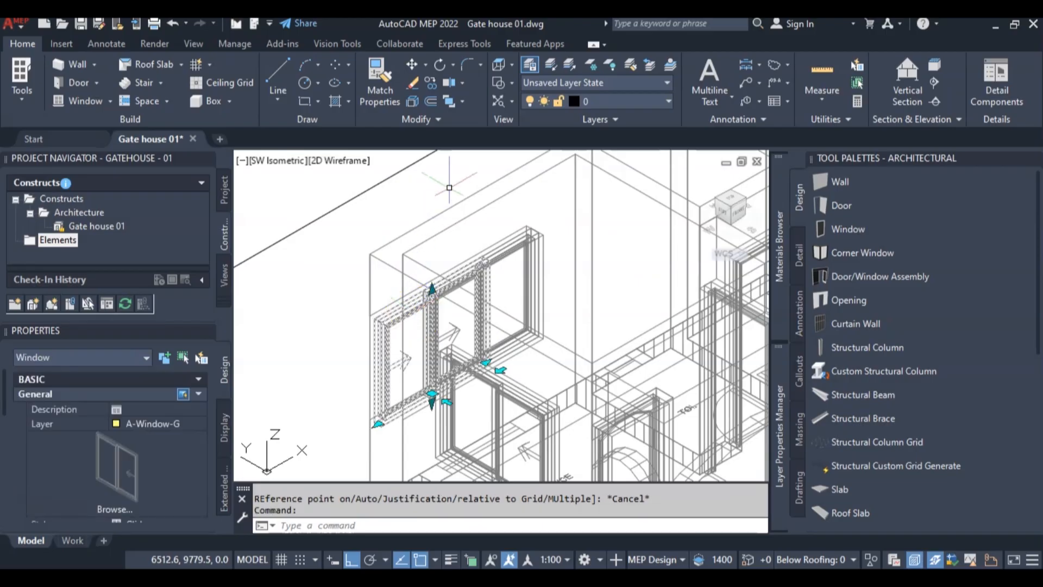
key(Delete)
- Measure the width of the window opening in the toilet's X-direction outer wall
scroll(454, 209, down, 2)
middle_drag(525, 203, 476, 229)
scroll(476, 234, down, 2)
scroll(571, 297, down, 2)
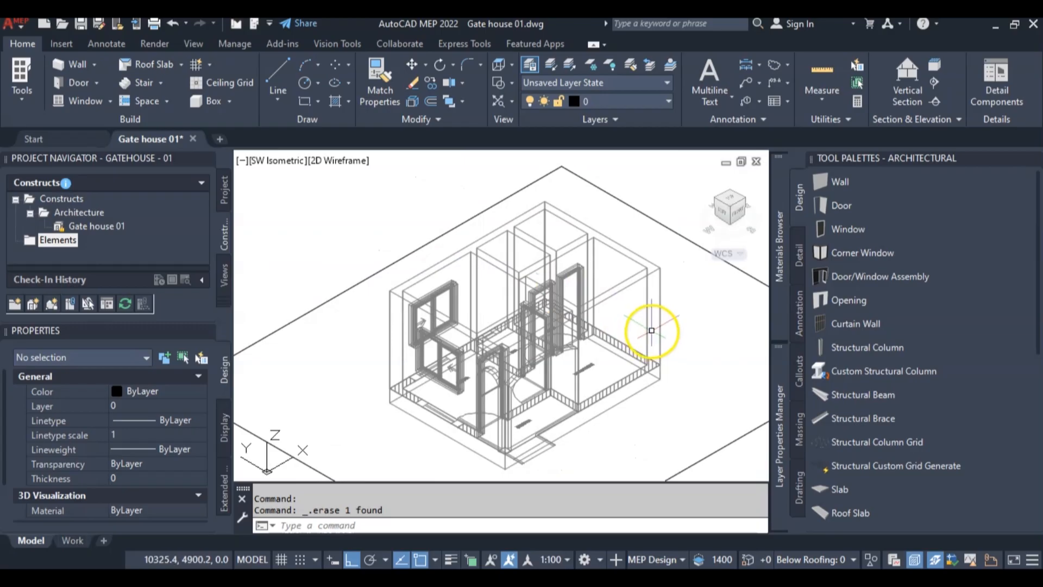
scroll(598, 305, up, 5)
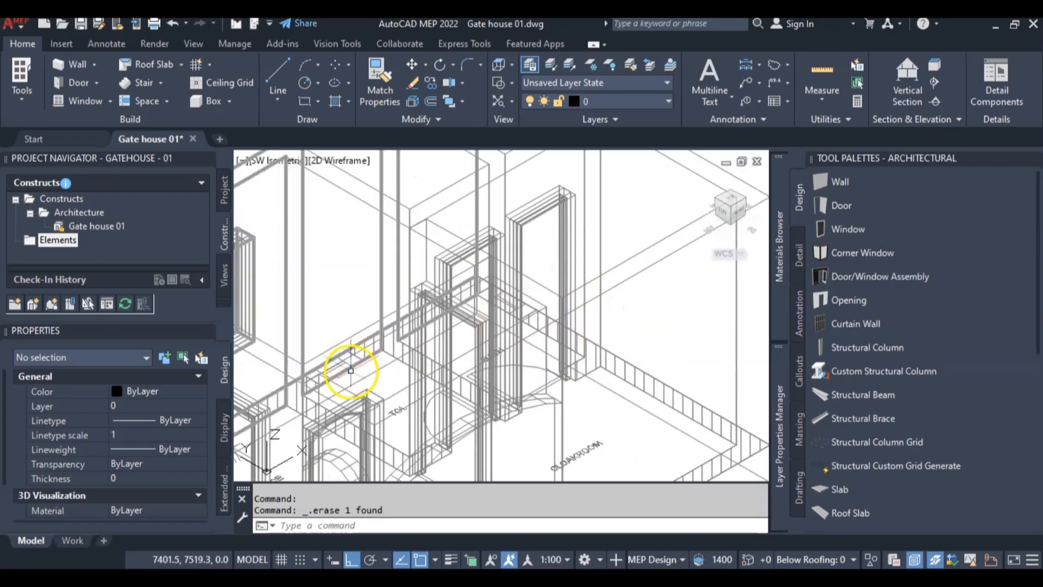
scroll(391, 371, up, 3)
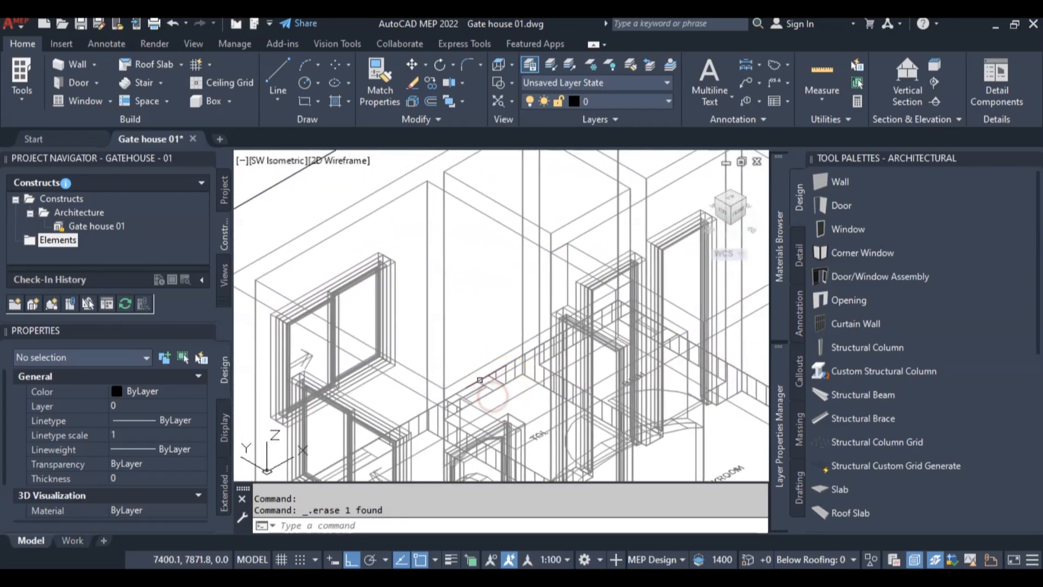
scroll(617, 313, up, 2)
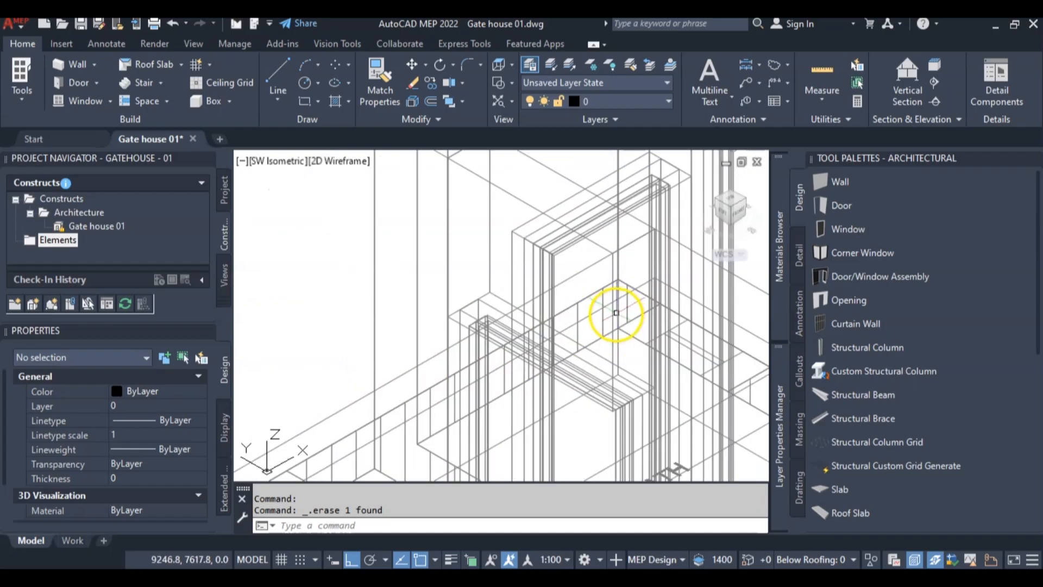
scroll(610, 333, up, 2)
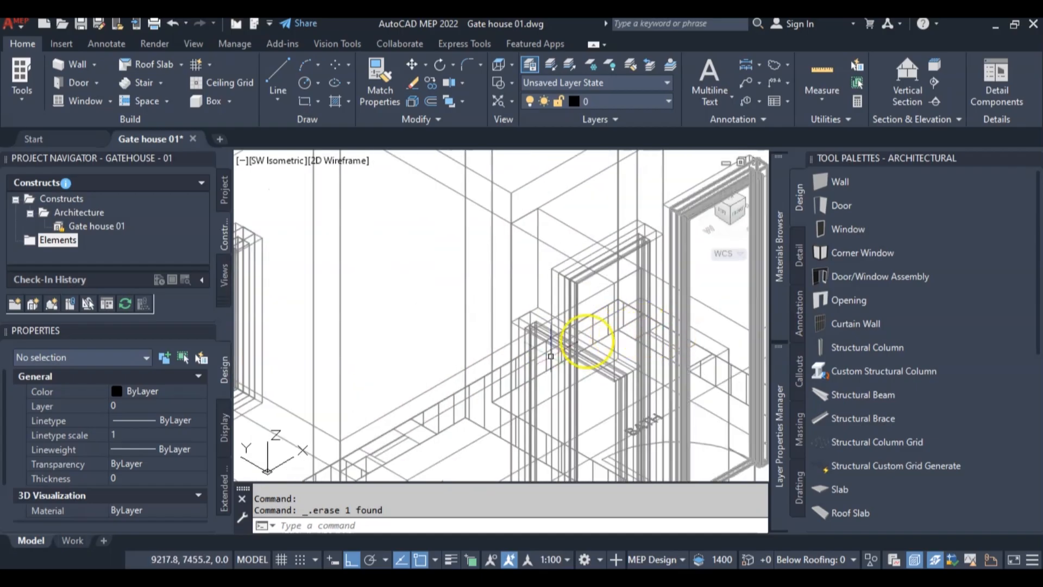
middle_drag(419, 465, 472, 383)
text(di)
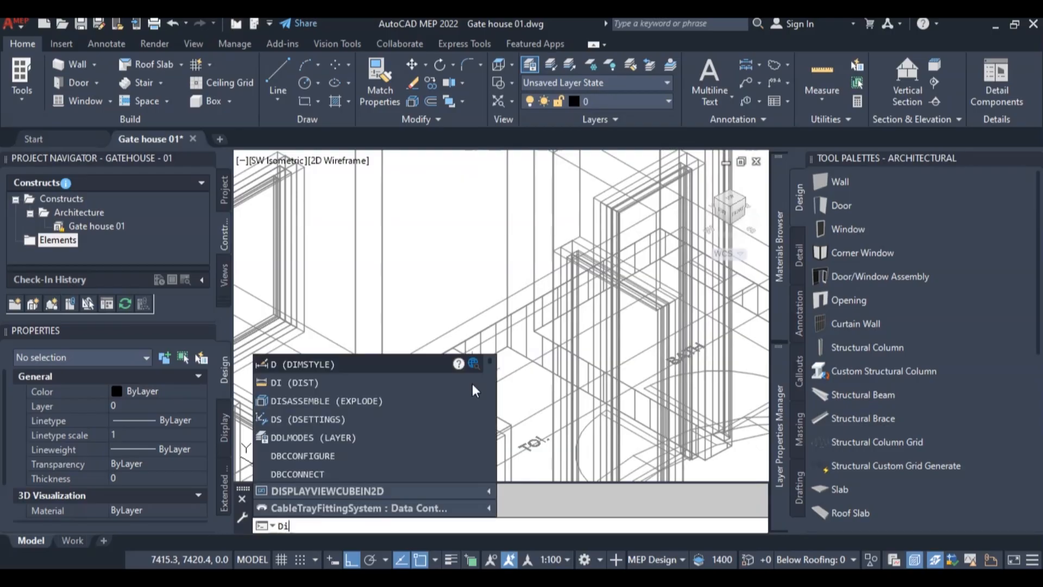
key(Return)
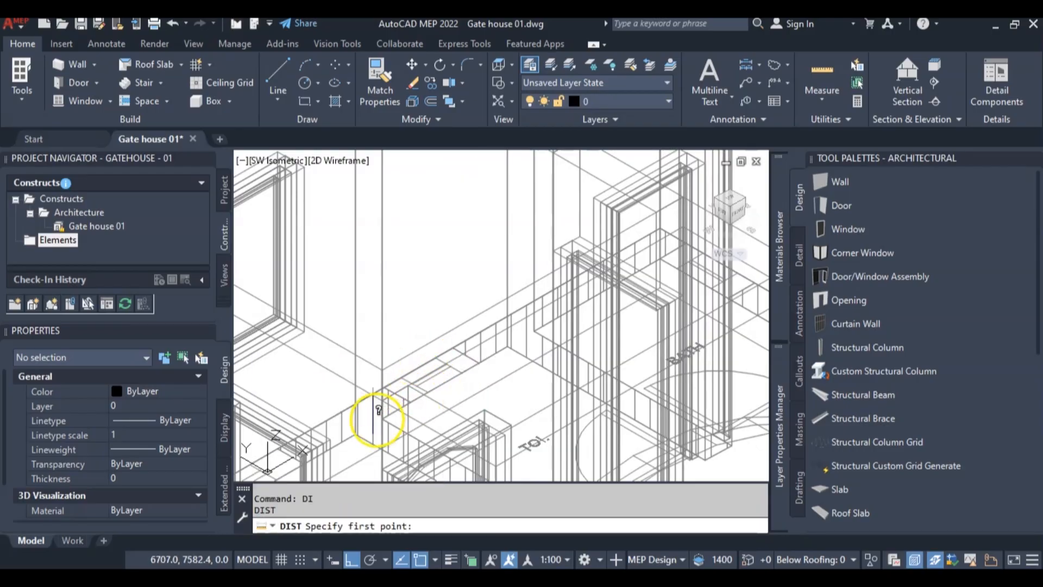
scroll(473, 402, up, 3)
click(460, 380)
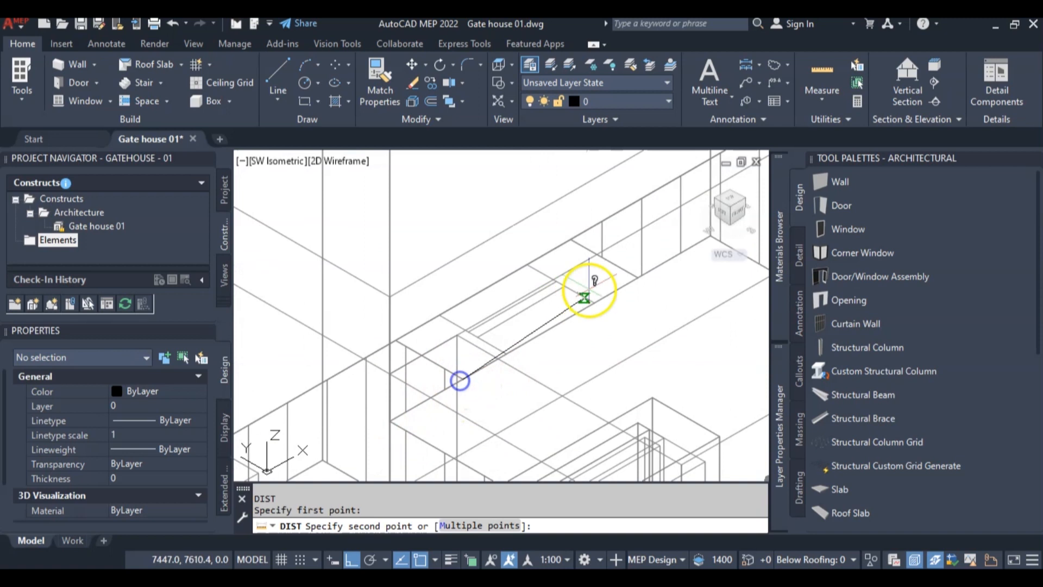
click(639, 280)
scroll(570, 294, down, 3)
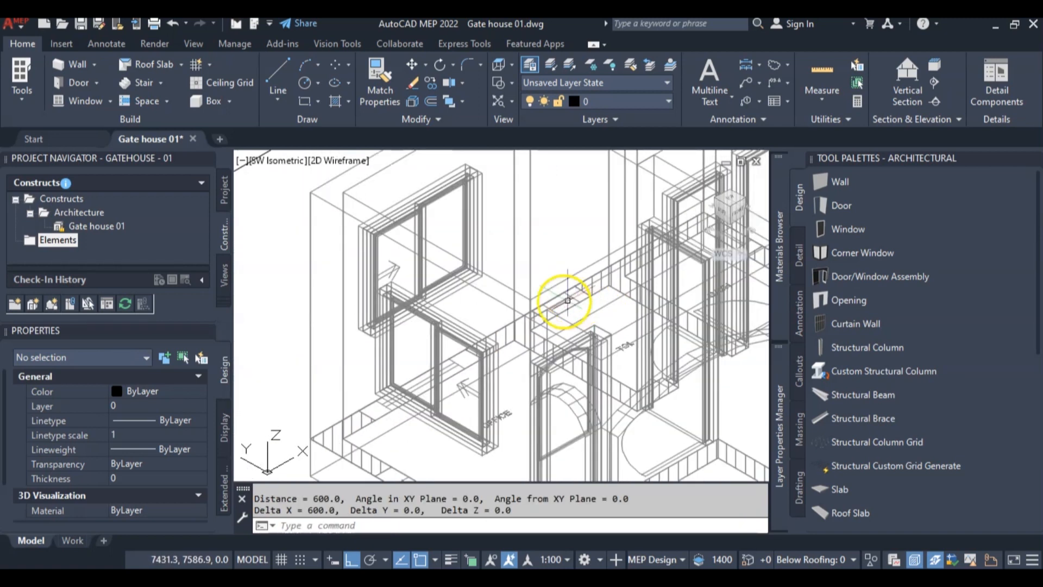
scroll(391, 205, down, 2)
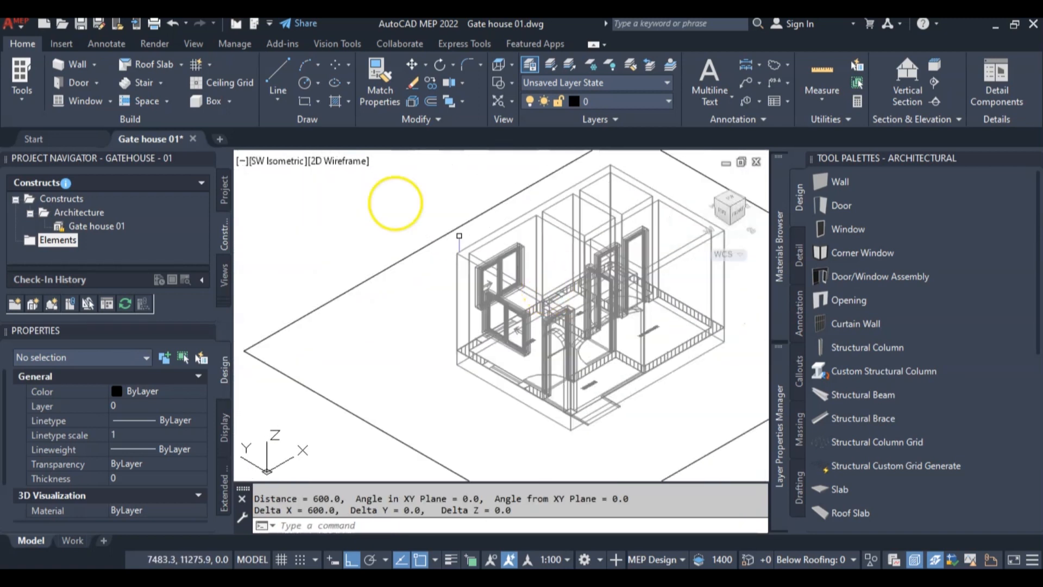
- Start a new window and set its width to 600 and its height to 750
click(82, 103)
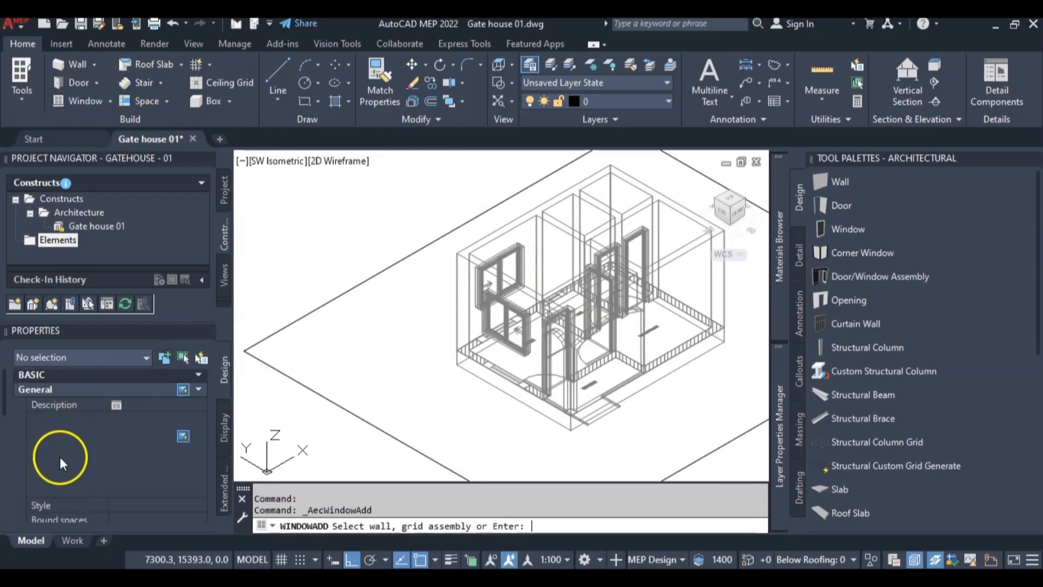
scroll(104, 478, down, 4)
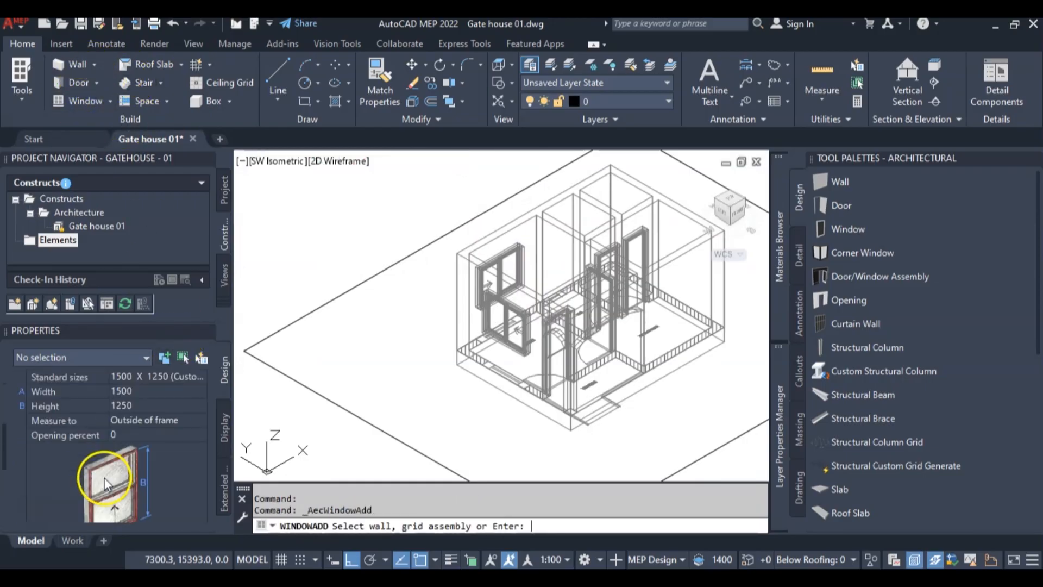
click(136, 391)
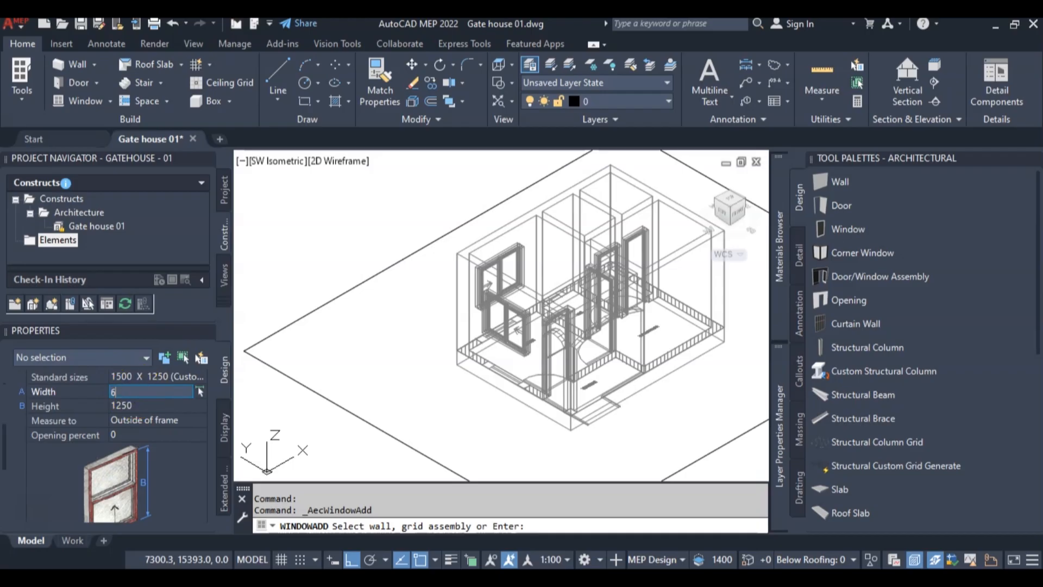
text(600)
key(Tab)
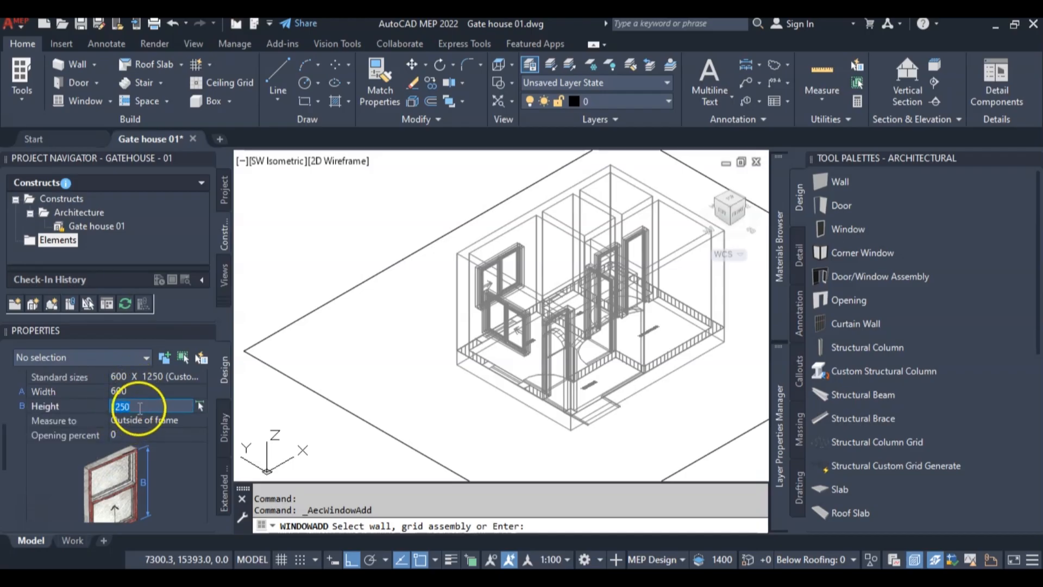
text(750)
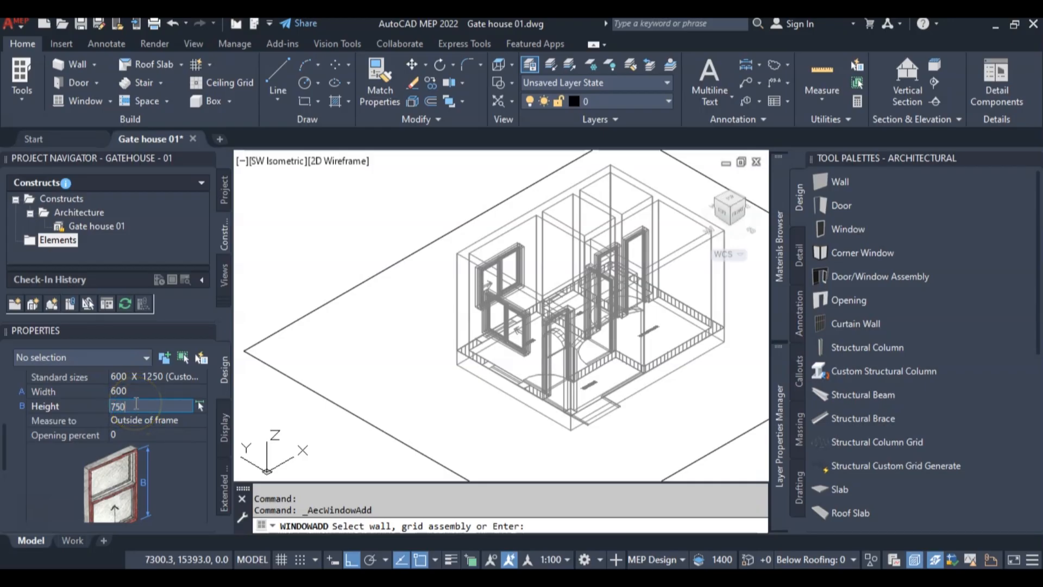
key(Tab)
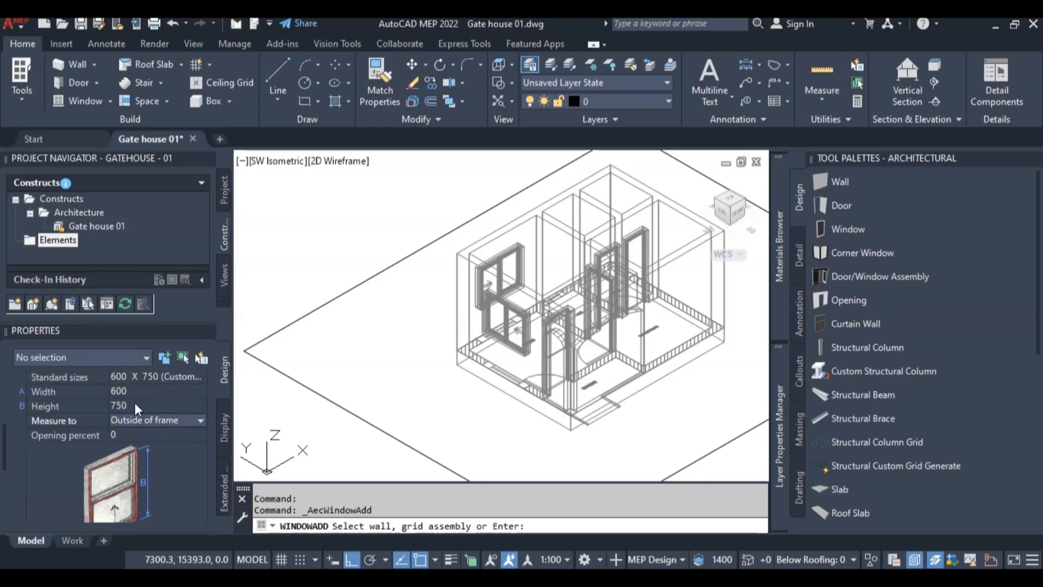
- Set the new window's sill height to 1500
click(133, 435)
scroll(47, 459, down, 5)
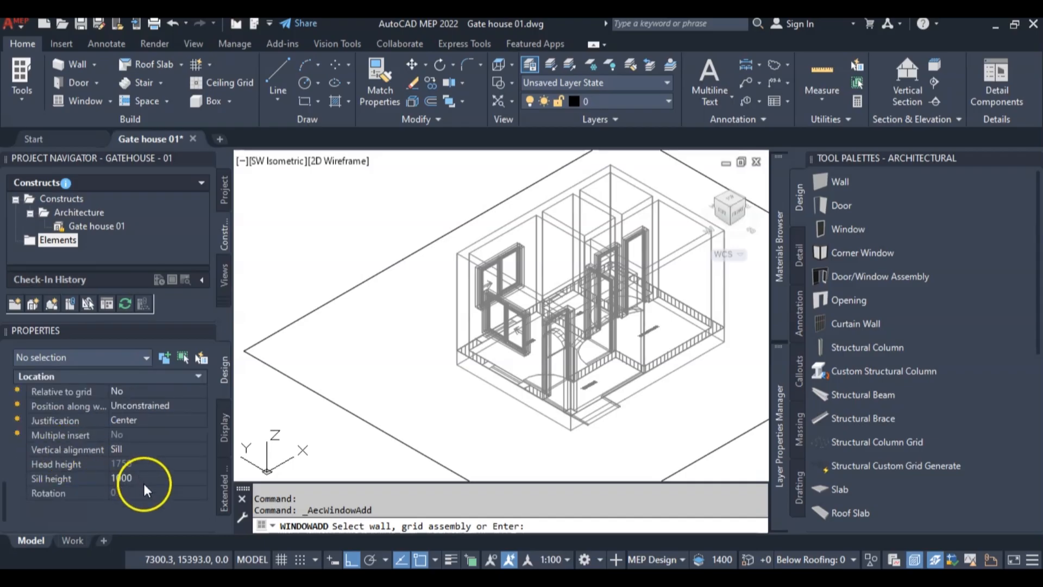
click(130, 479)
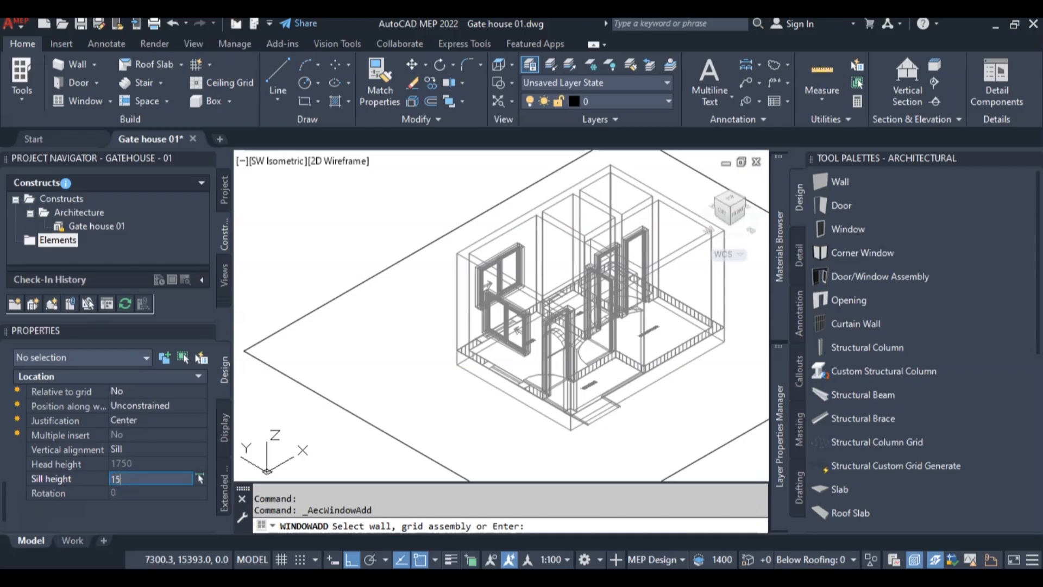
text(1500)
key(Return)
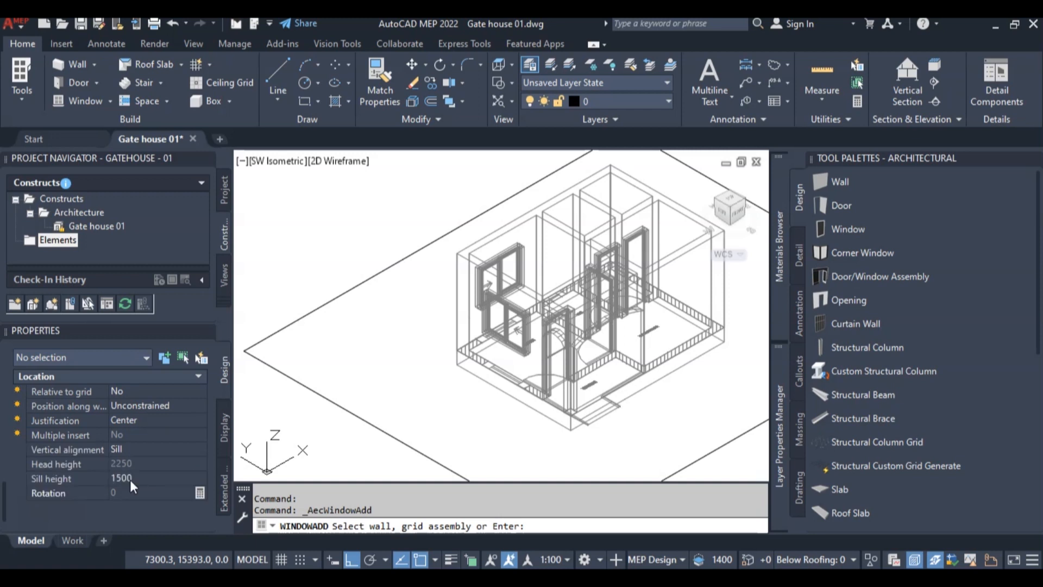
- Insert the 600 x 750 window in the toilet's outer wall, snapping it to the endpoint of the plan's window opening
scroll(565, 239, up, 2)
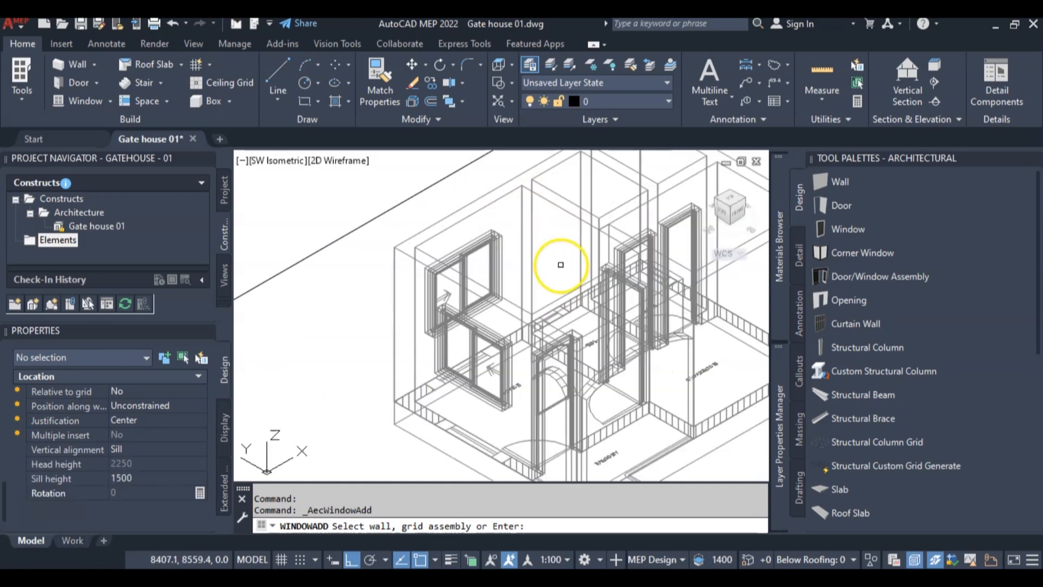
scroll(546, 160, up, 1)
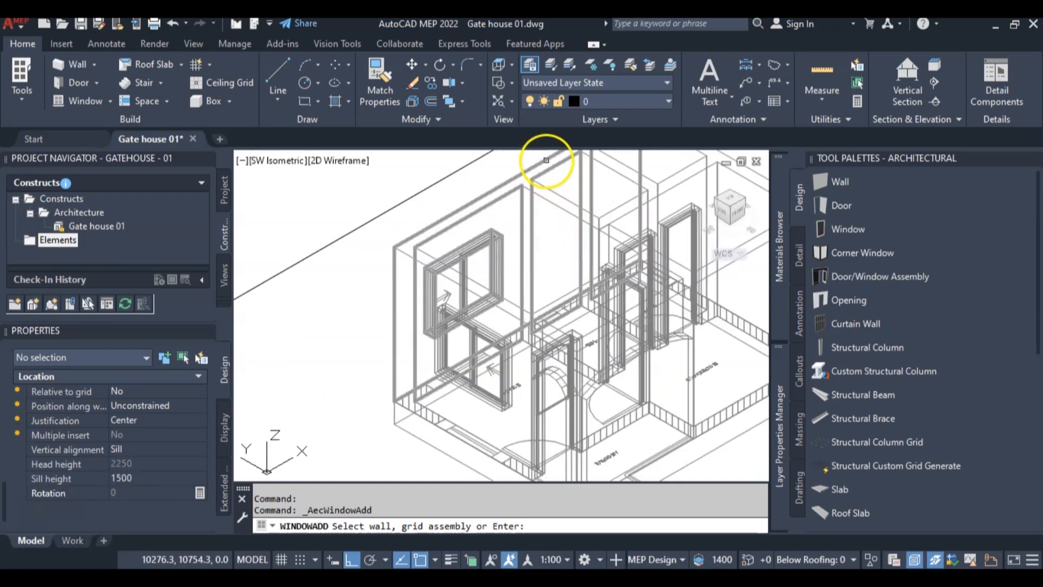
click(592, 294)
scroll(580, 310, up, 2)
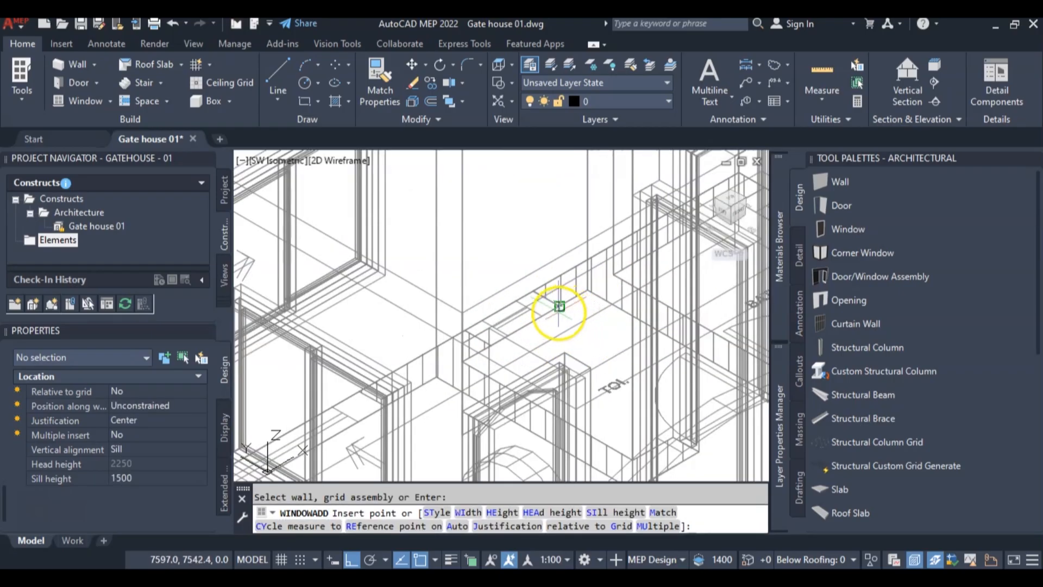
scroll(560, 304, up, 2)
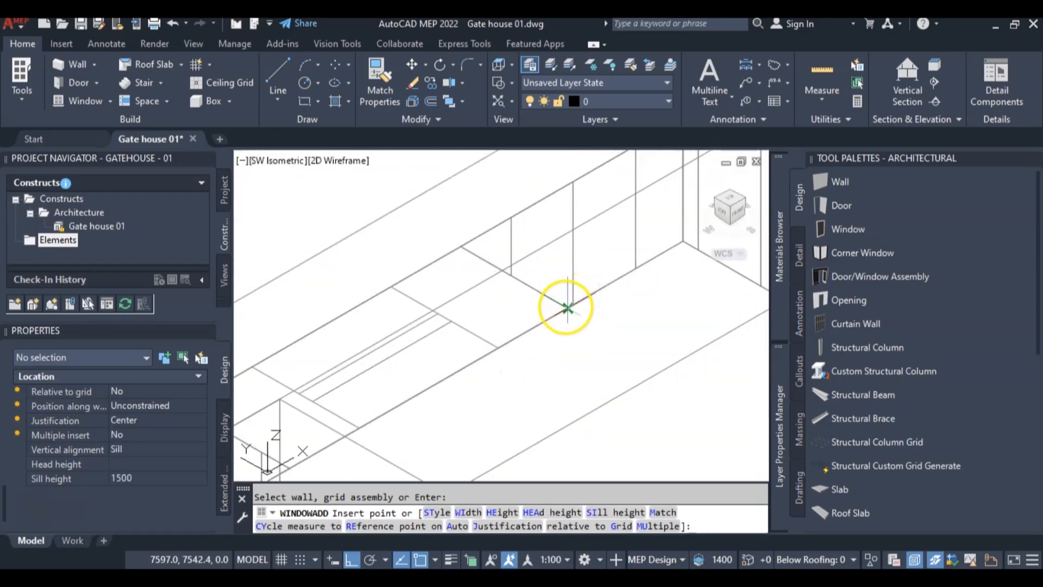
click(566, 304)
scroll(565, 307, down, 3)
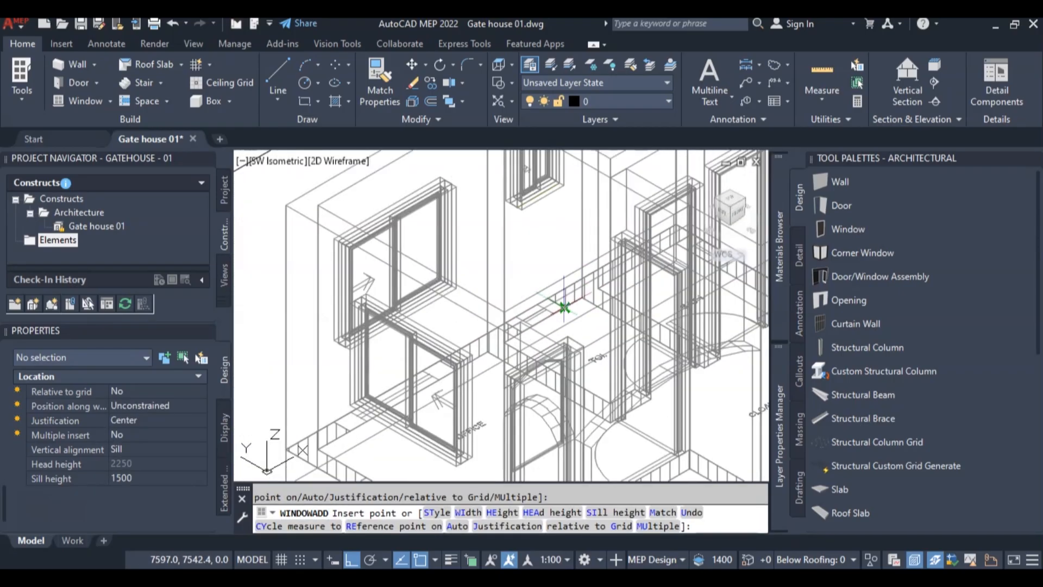
scroll(565, 307, down, 2)
- Insert another 600 x 750 window with a 1500 sill height in the bath's outer wall at the plan's window opening
middle_drag(413, 265, 455, 204)
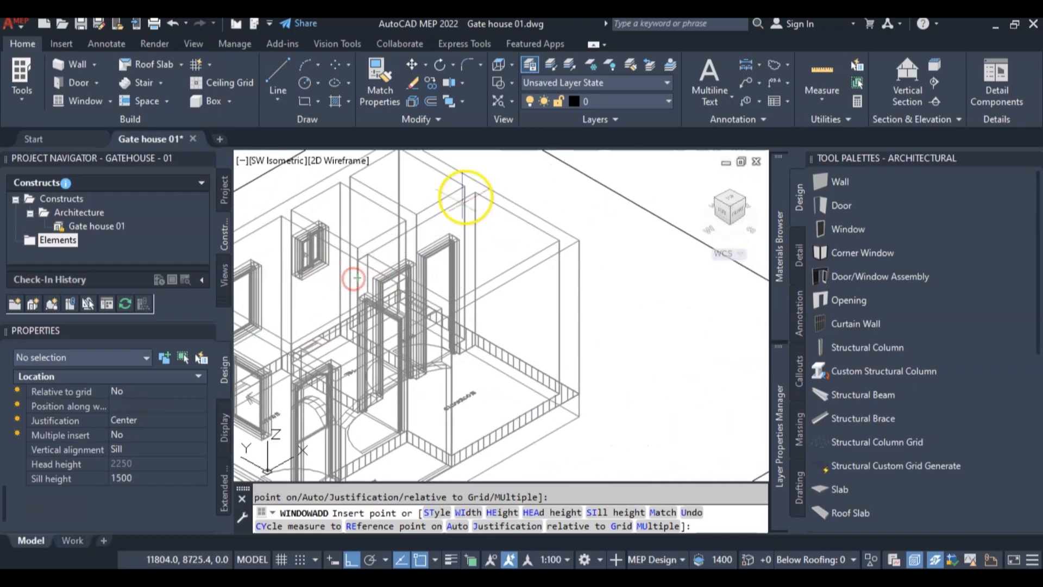
scroll(445, 277, up, 4)
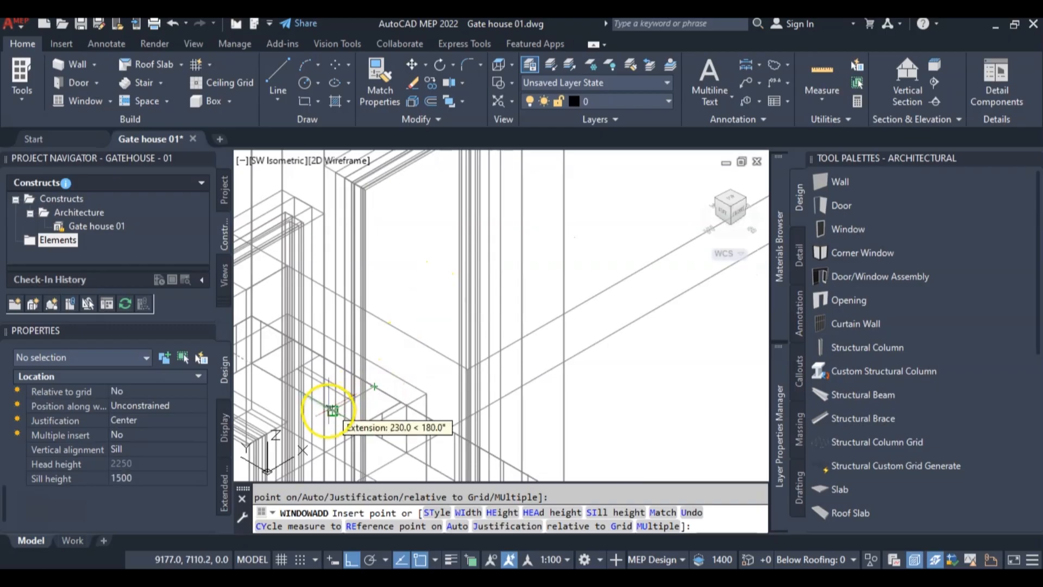
scroll(329, 410, down, 4)
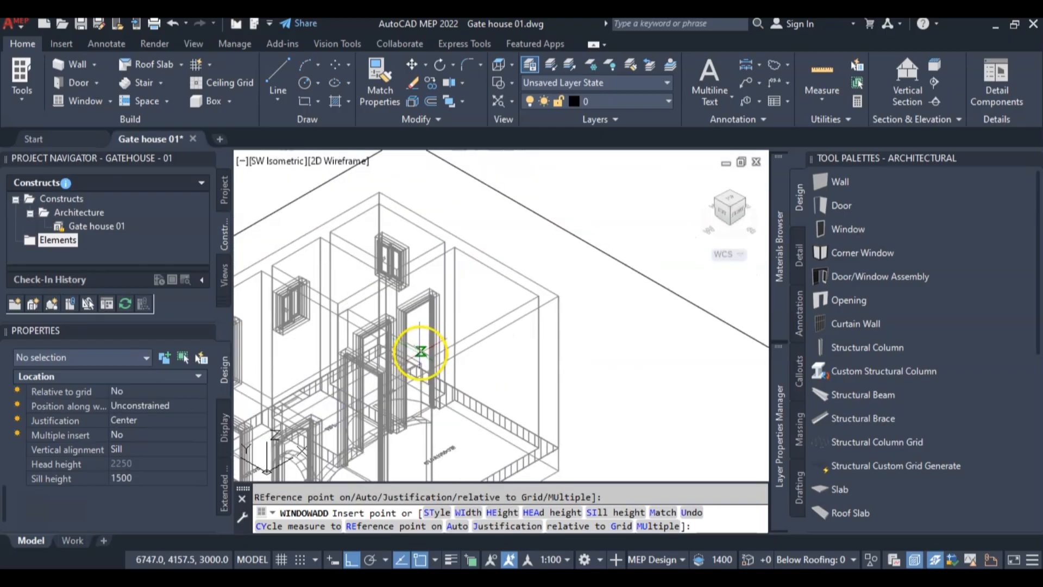
scroll(424, 239, up, 2)
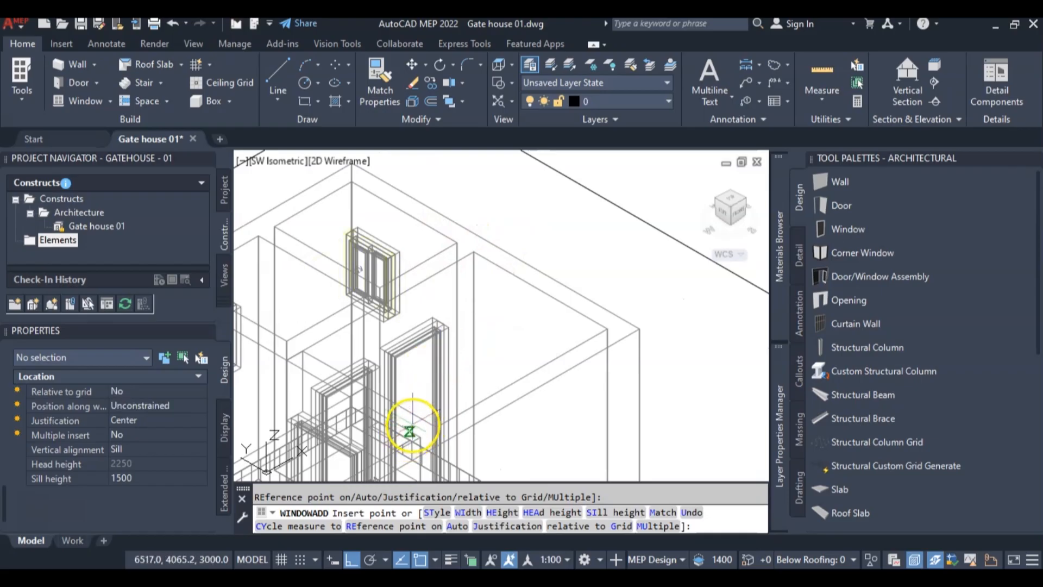
middle_drag(410, 426, 436, 347)
scroll(437, 351, up, 3)
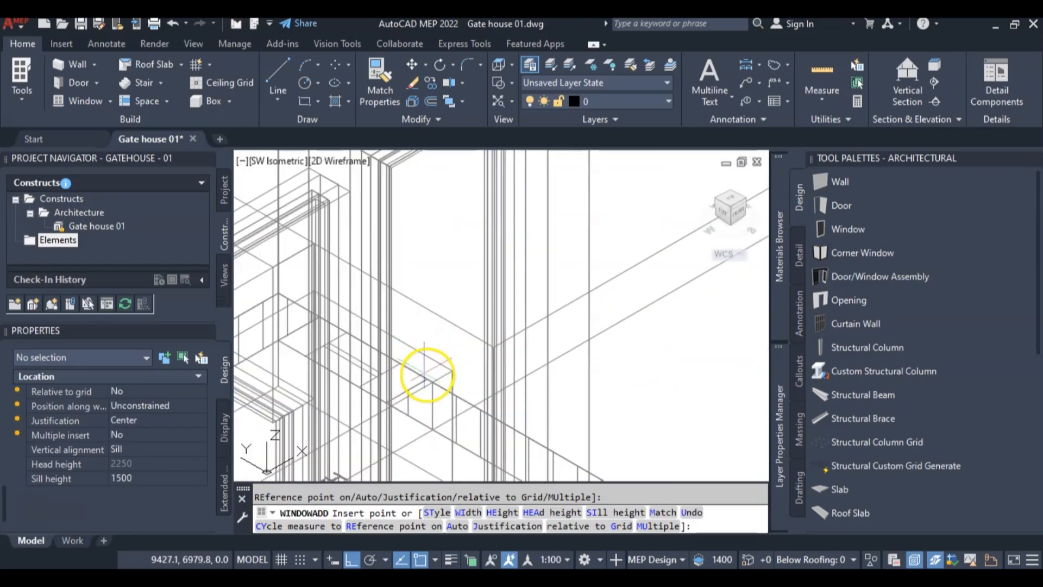
scroll(427, 379, down, 5)
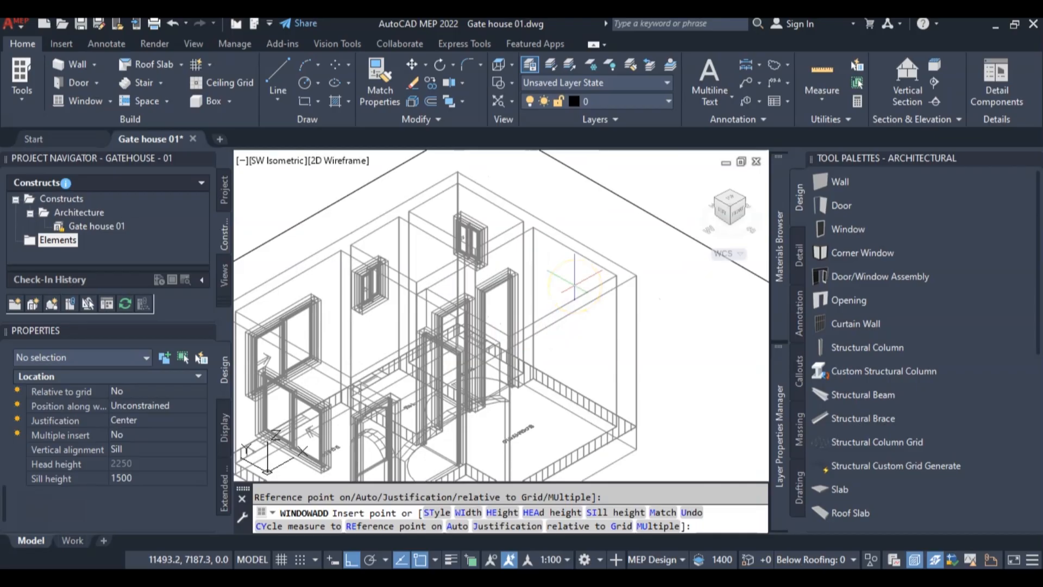
key(Escape)
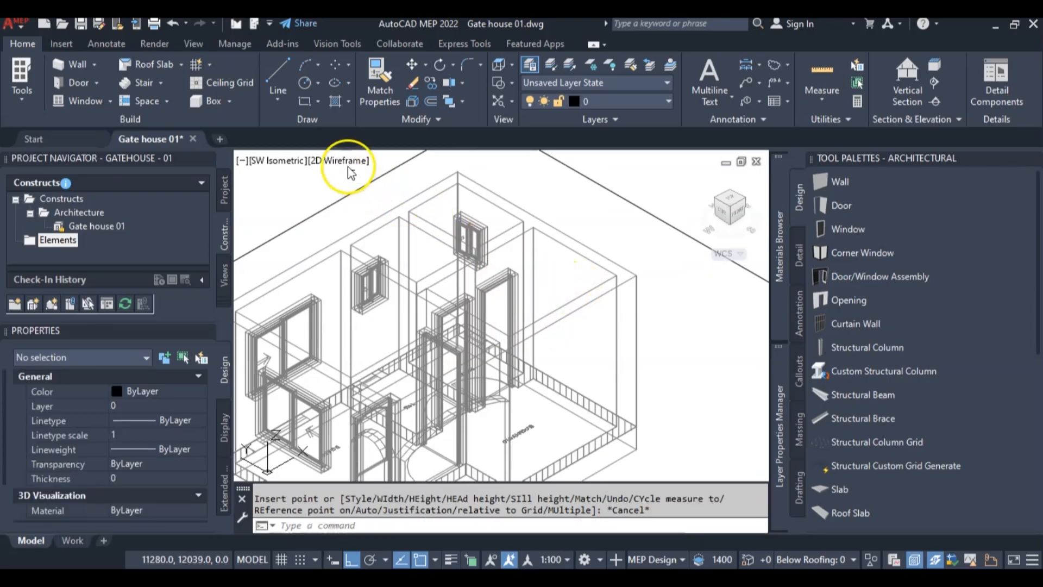
- Apply the Conceptual visual style and inspect the bath, toilet and office windows from outside the gate house
click(344, 161)
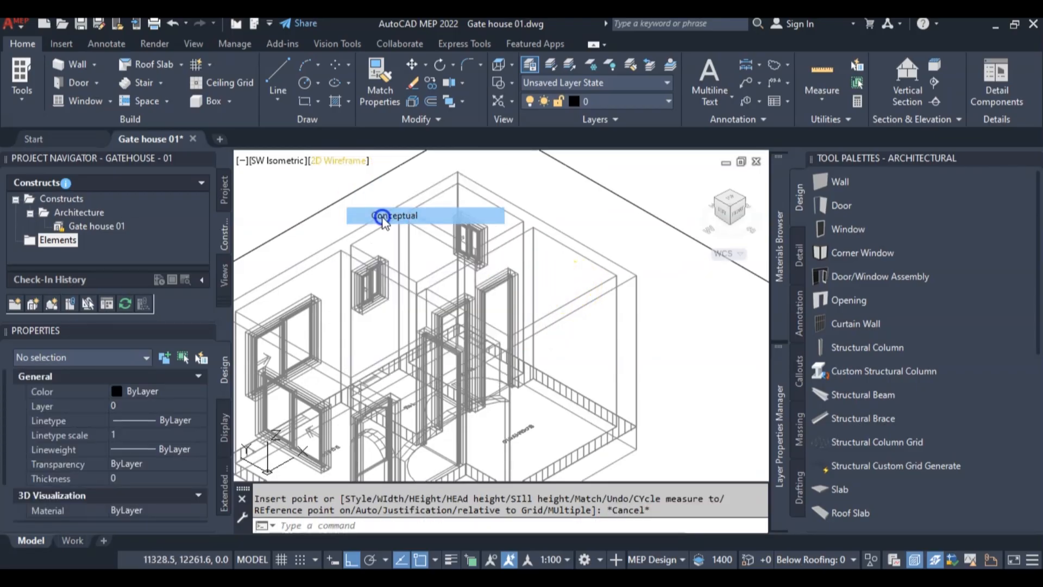
click(383, 217)
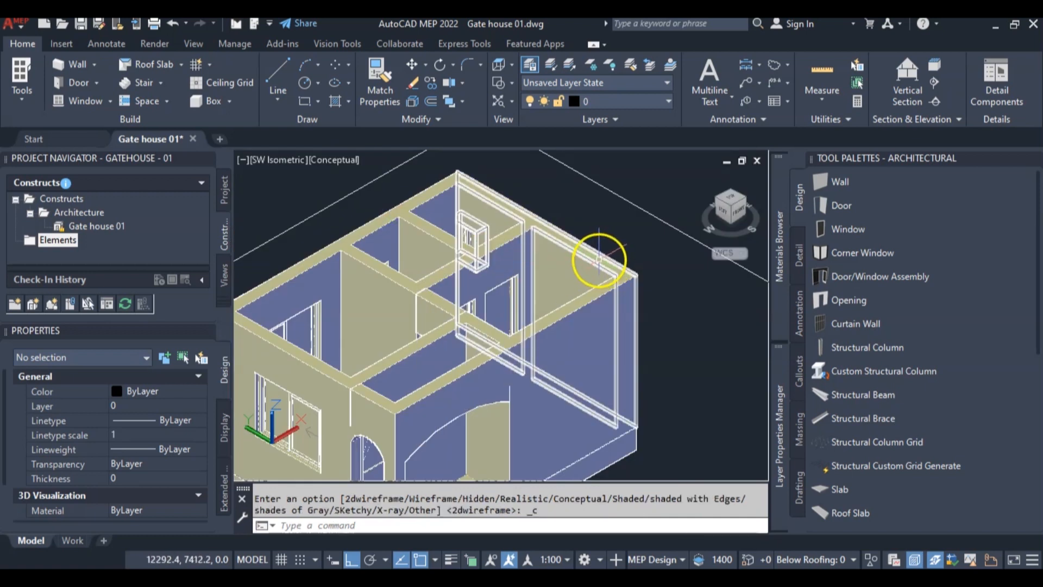
shift+middle_drag(597, 260, 438, 278)
scroll(621, 291, up, 5)
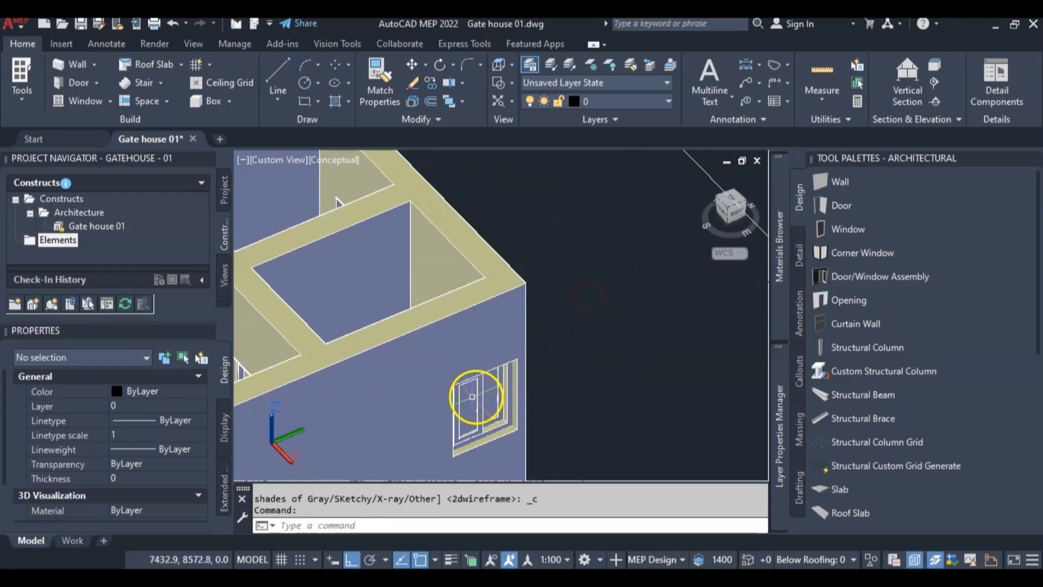
scroll(472, 402, up, 3)
scroll(552, 228, up, 2)
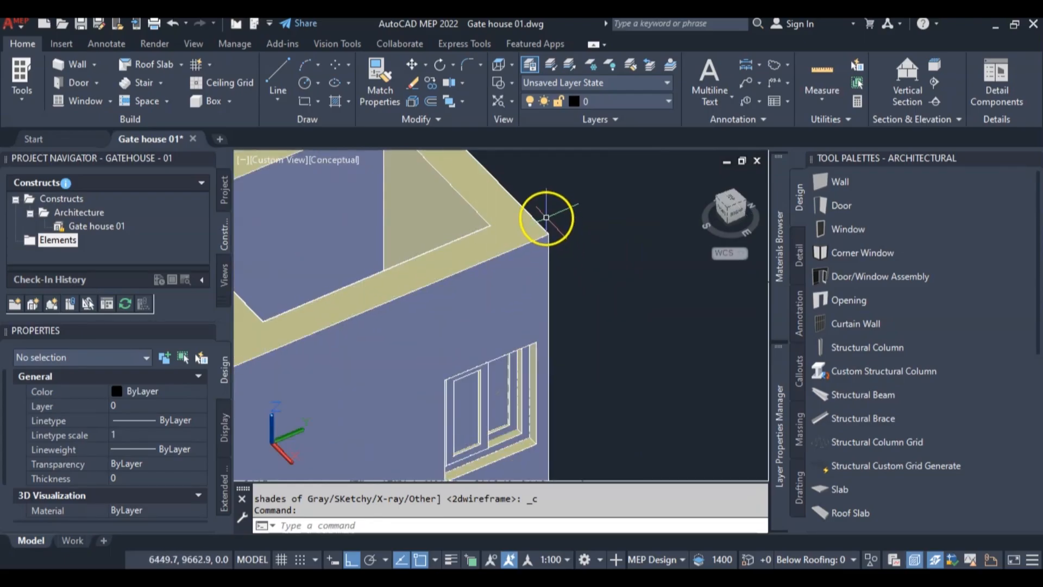
scroll(538, 220, down, 3)
scroll(544, 235, down, 5)
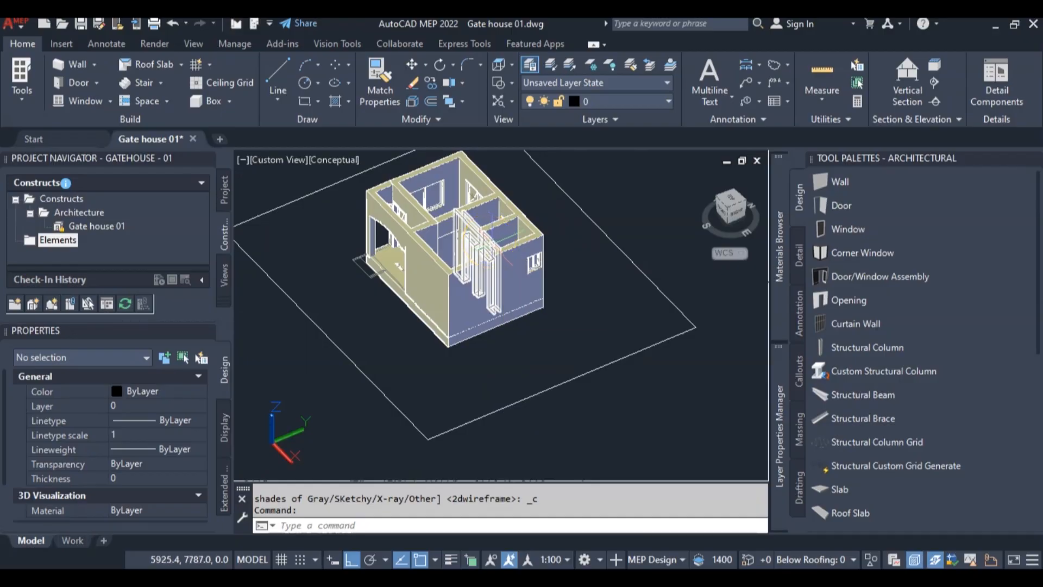
shift+middle_drag(478, 249, 384, 225)
shift+middle_drag(574, 250, 467, 250)
scroll(420, 233, up, 5)
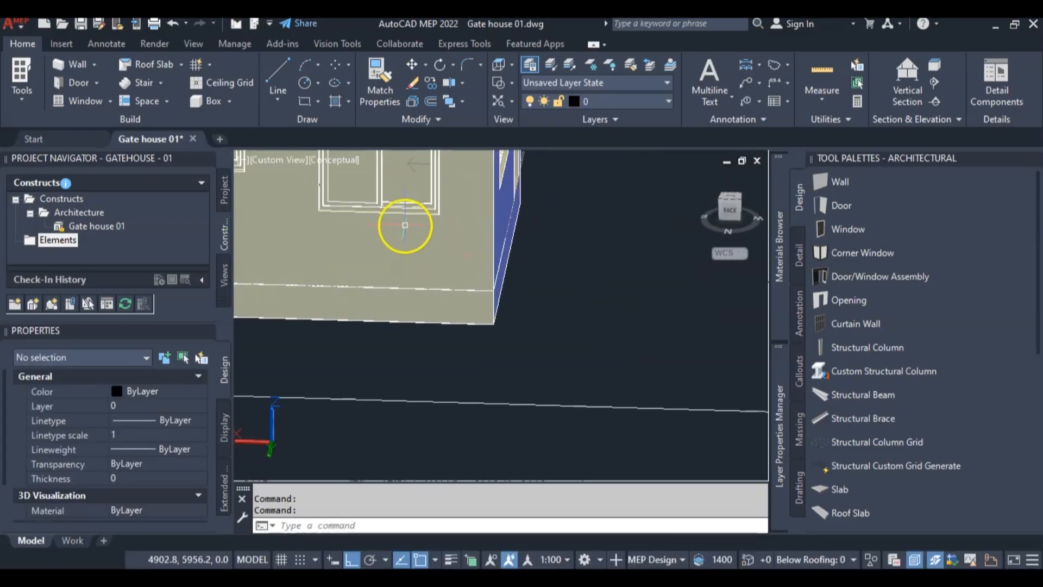
shift+middle_drag(377, 214, 363, 170)
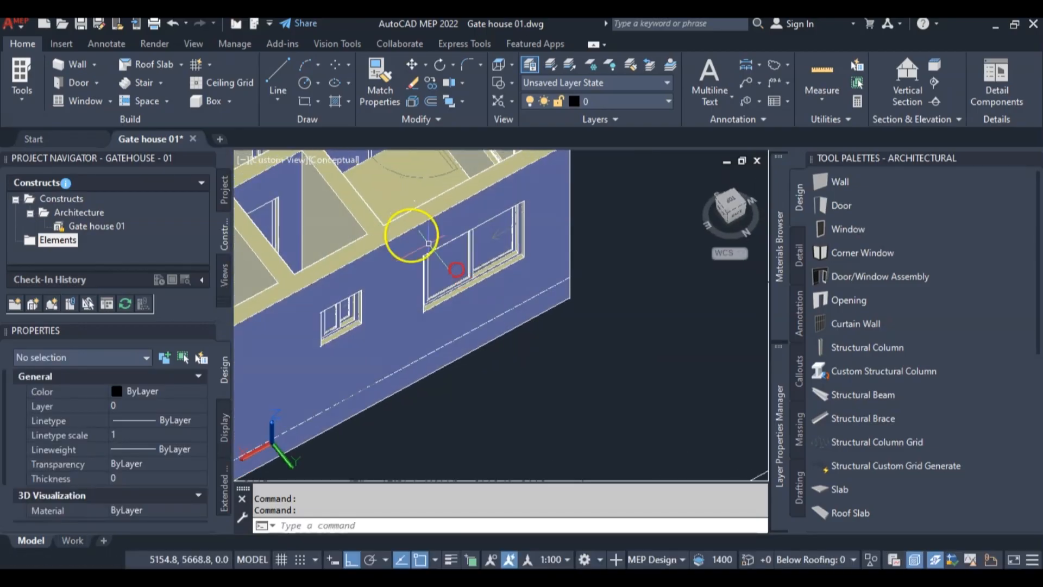
- Return to the 2D Wireframe visual style and examine the bath and toilet windows against the plan's window openings
click(348, 160)
click(385, 200)
scroll(510, 263, down, 5)
scroll(422, 302, up, 5)
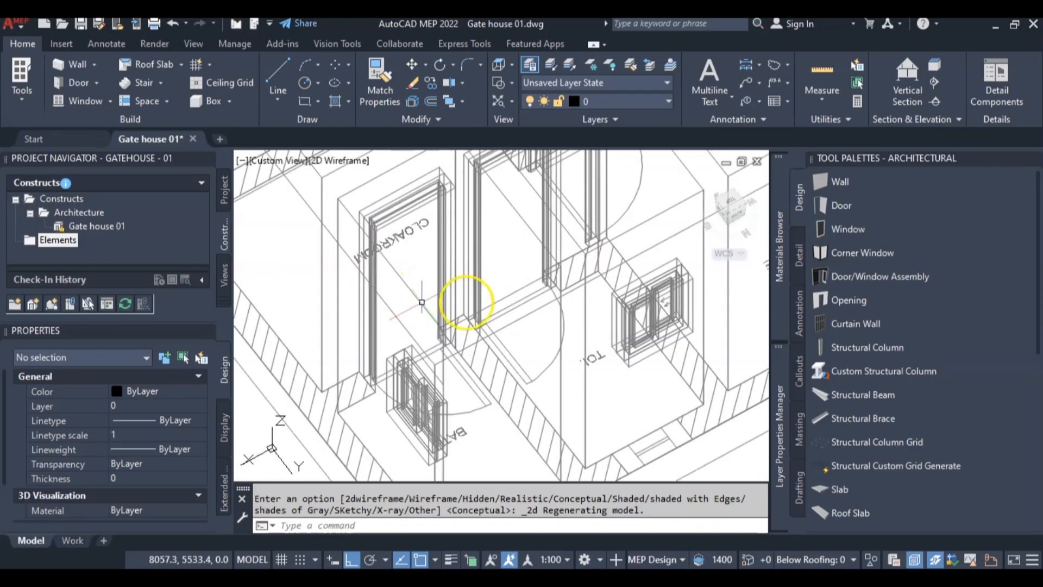
middle_drag(616, 314, 598, 225)
middle_drag(365, 326, 431, 285)
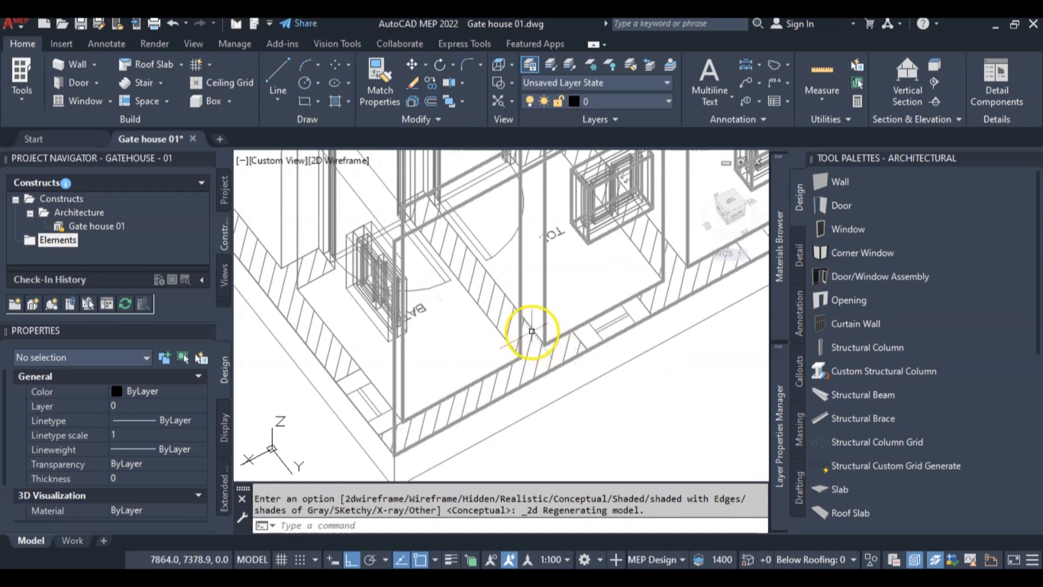
middle_drag(605, 299, 462, 343)
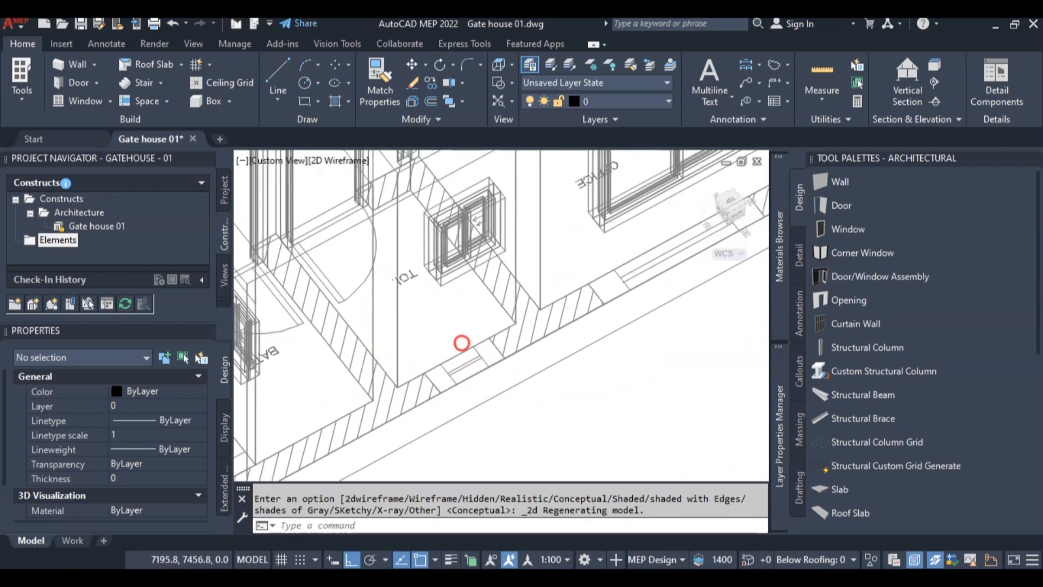
- Switch to the top view and check the bath, toilet and office window positions on the floor plan
click(730, 204)
scroll(478, 350, up, 6)
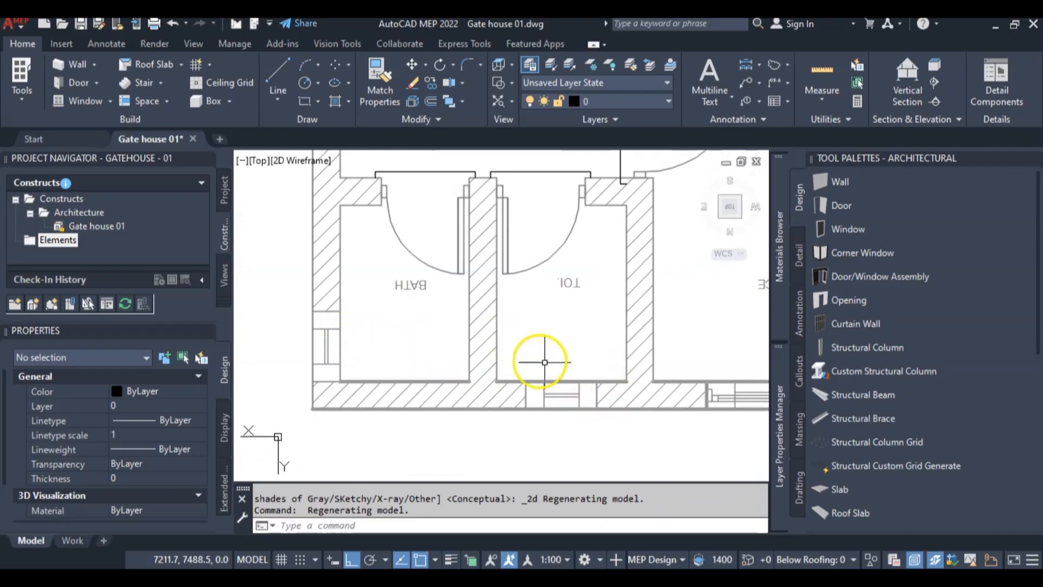
scroll(567, 359, down, 4)
scroll(668, 361, up, 2)
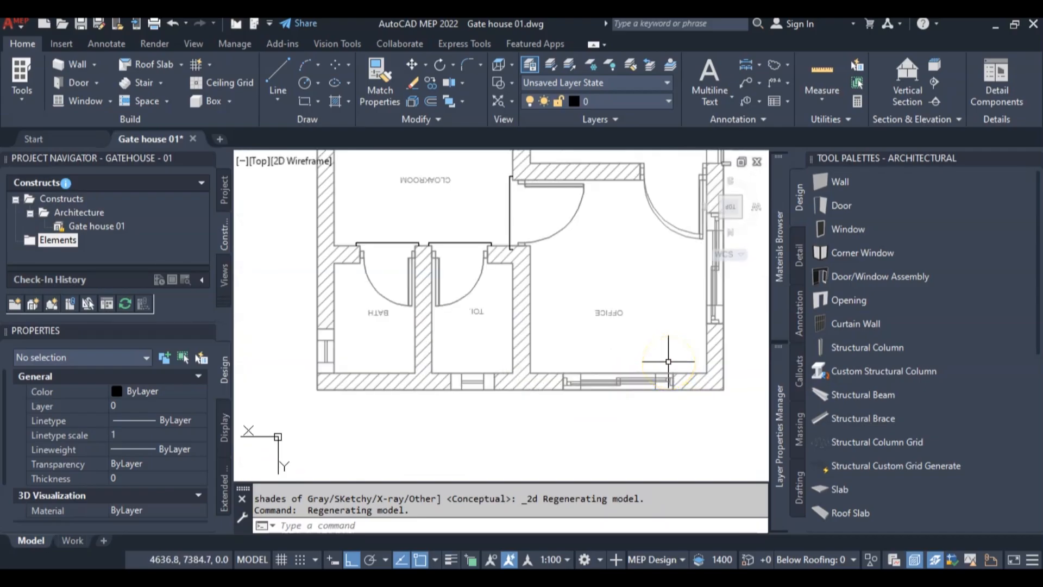
middle_drag(648, 313, 568, 361)
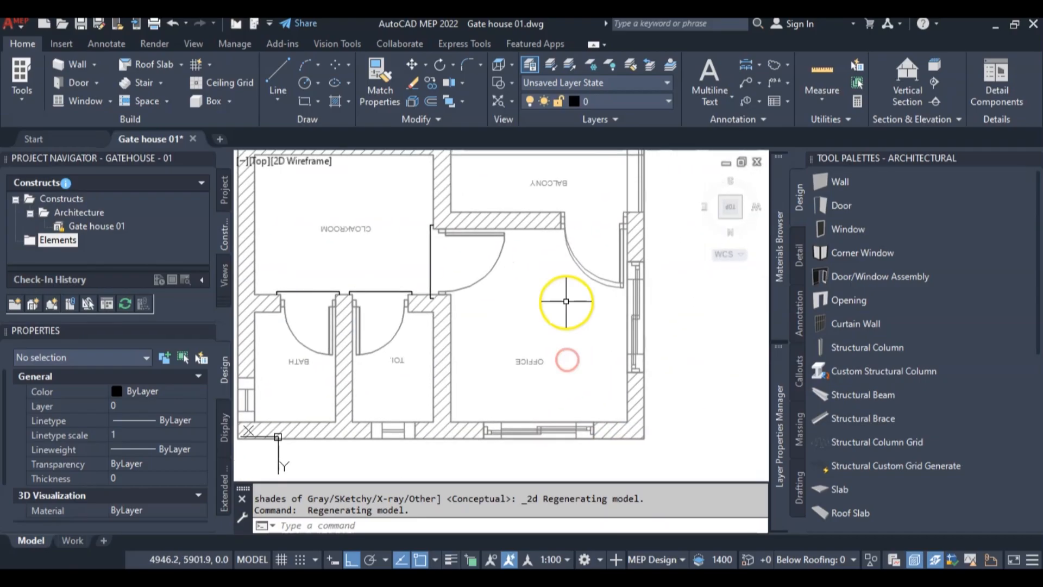